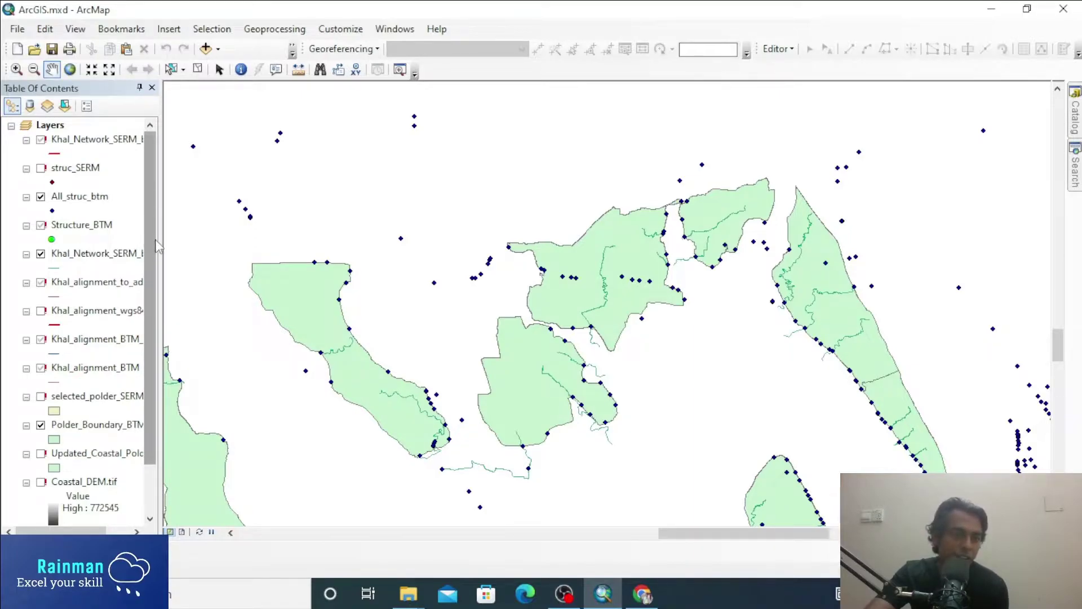
Remove the unneeded layers, keeping All_struc_btm, the visible Khal_Network_SERM layer, Polder_Boundary_BTM and Coastal_DEM.tif
scroll(142, 315, down, 3)
drag(142, 321, 145, 152)
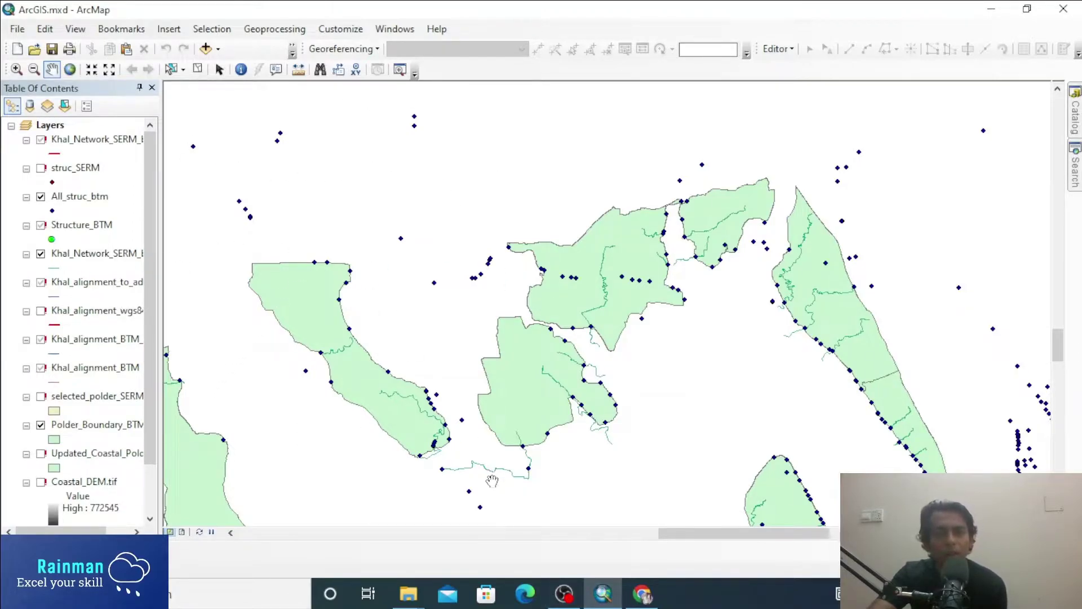
scroll(595, 308, down, 2)
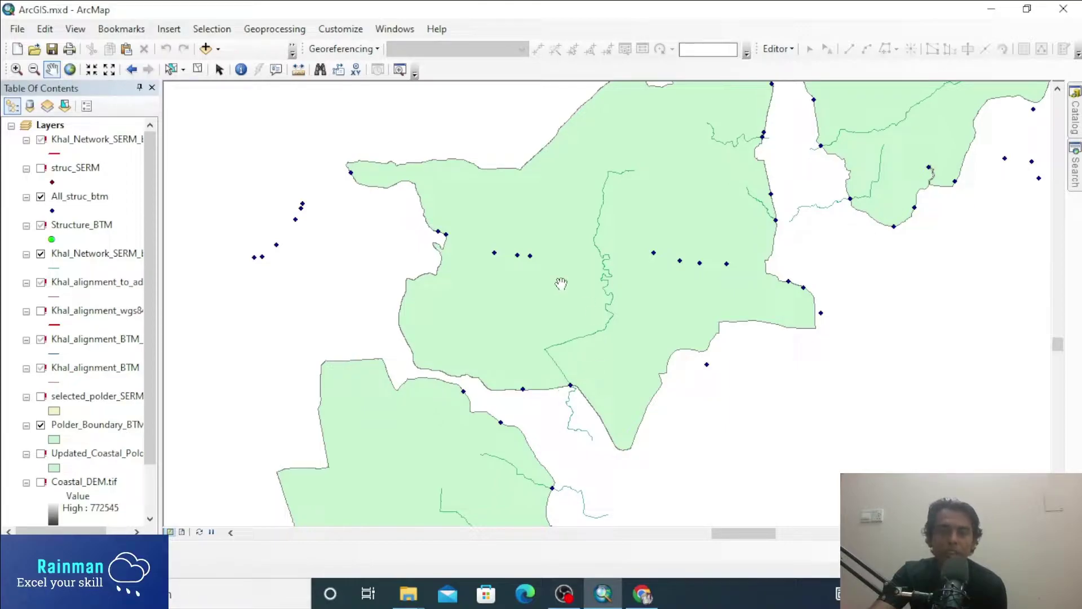
scroll(574, 264, up, 1)
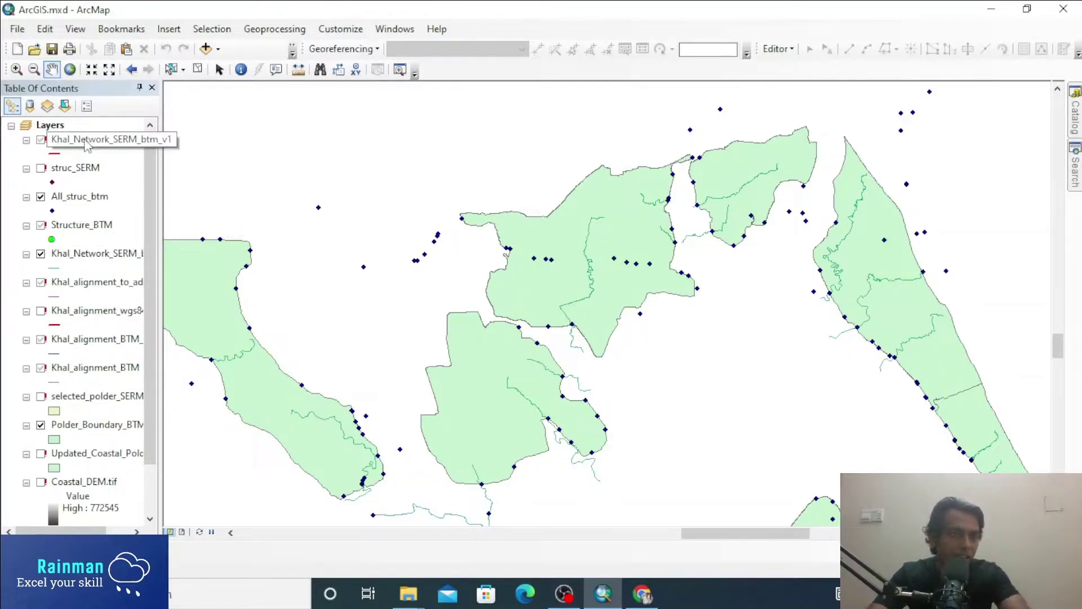
drag(87, 142, 81, 255)
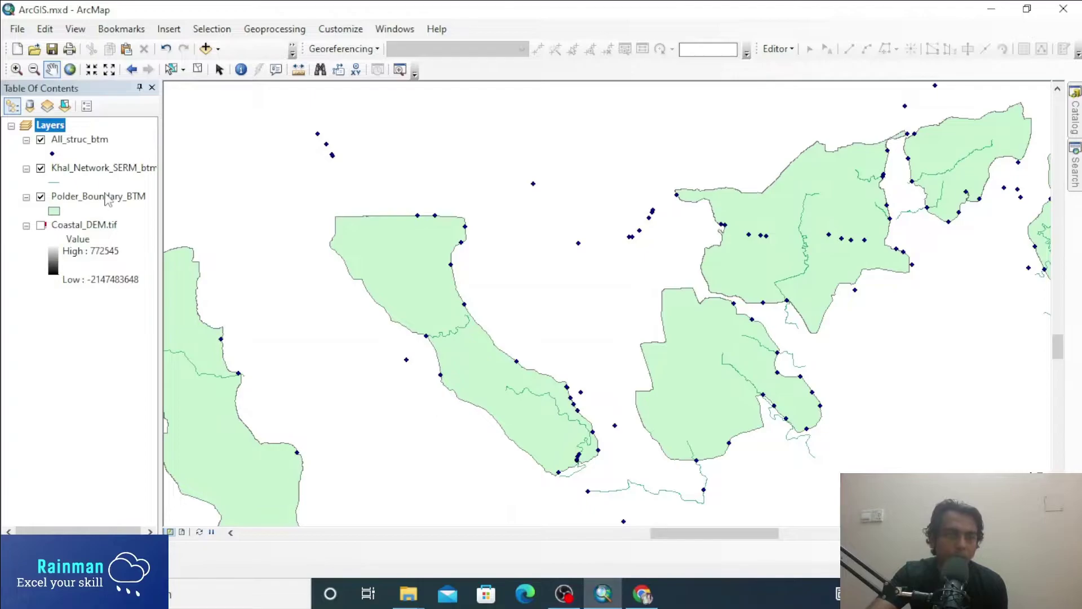
Check the Polder_Boundary_BTM layer on the map and start an edit session on it
click(41, 197)
click(41, 197)
click(90, 196)
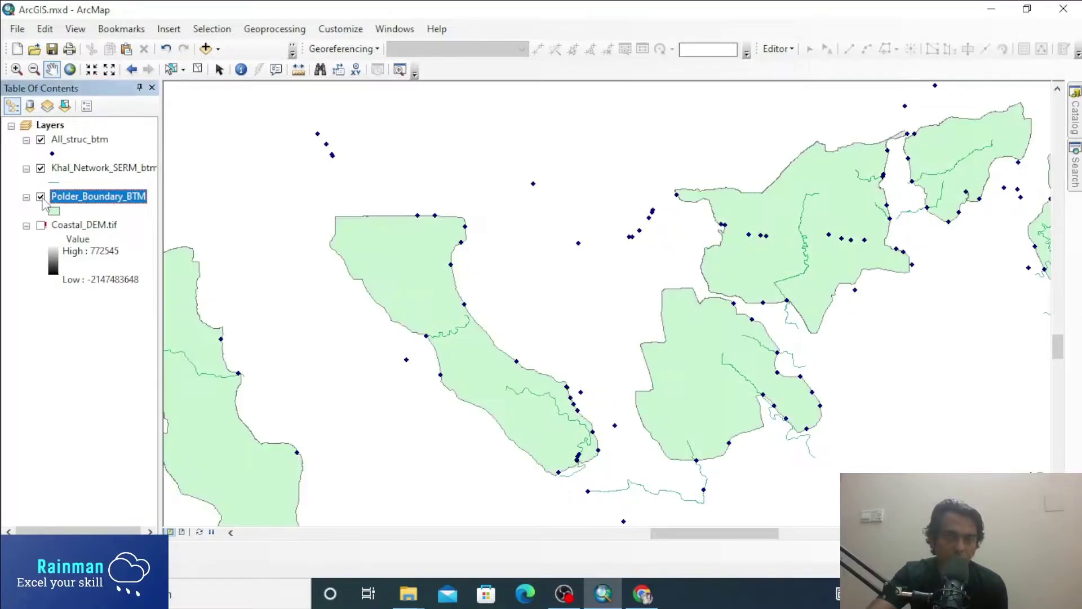
right_click(92, 202)
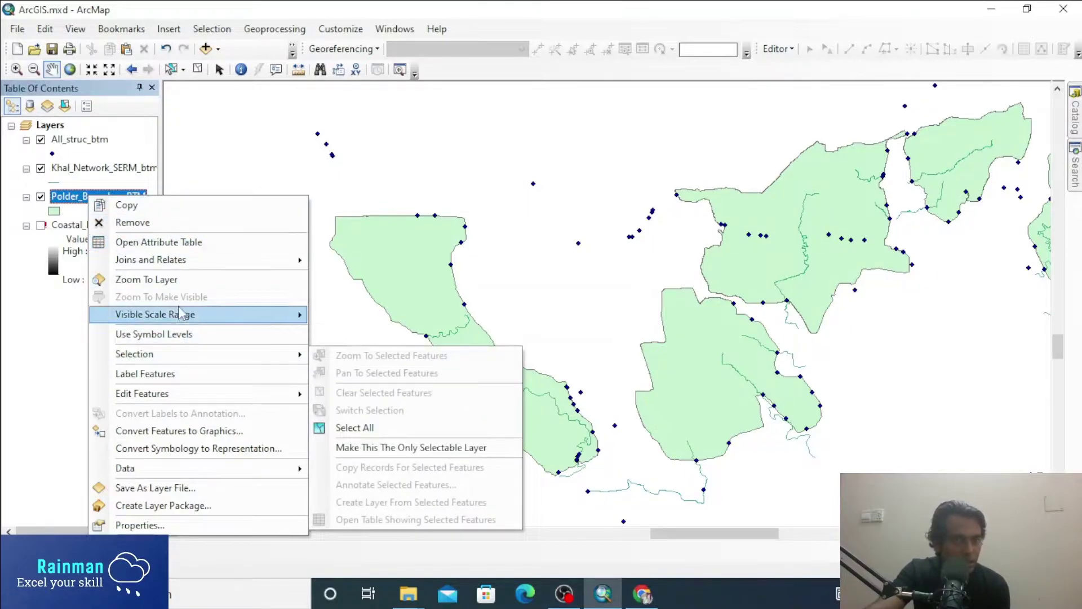
mouse_move(179, 401)
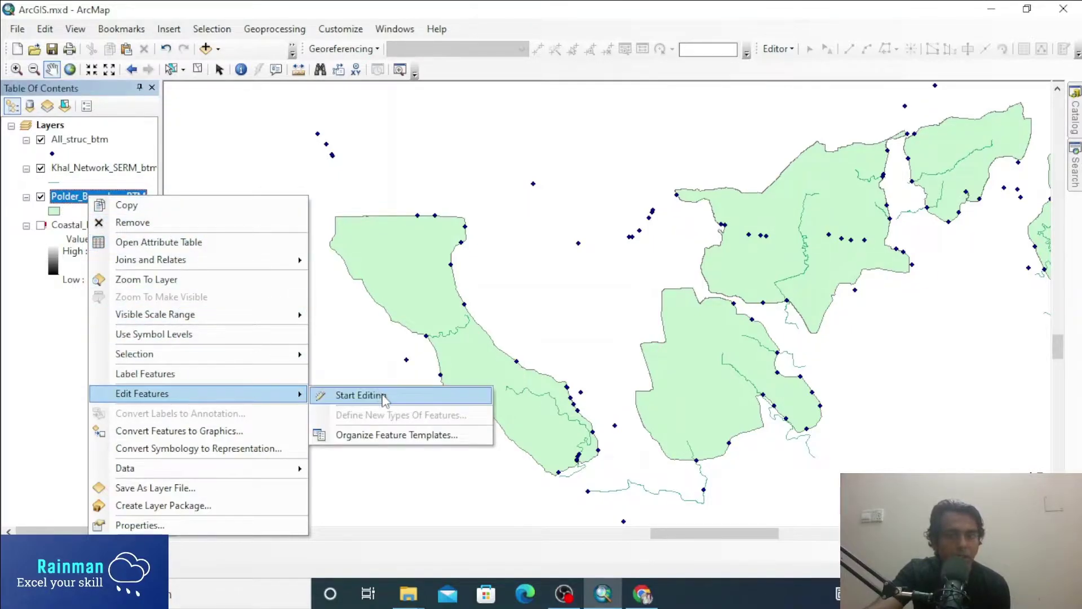
click(362, 393)
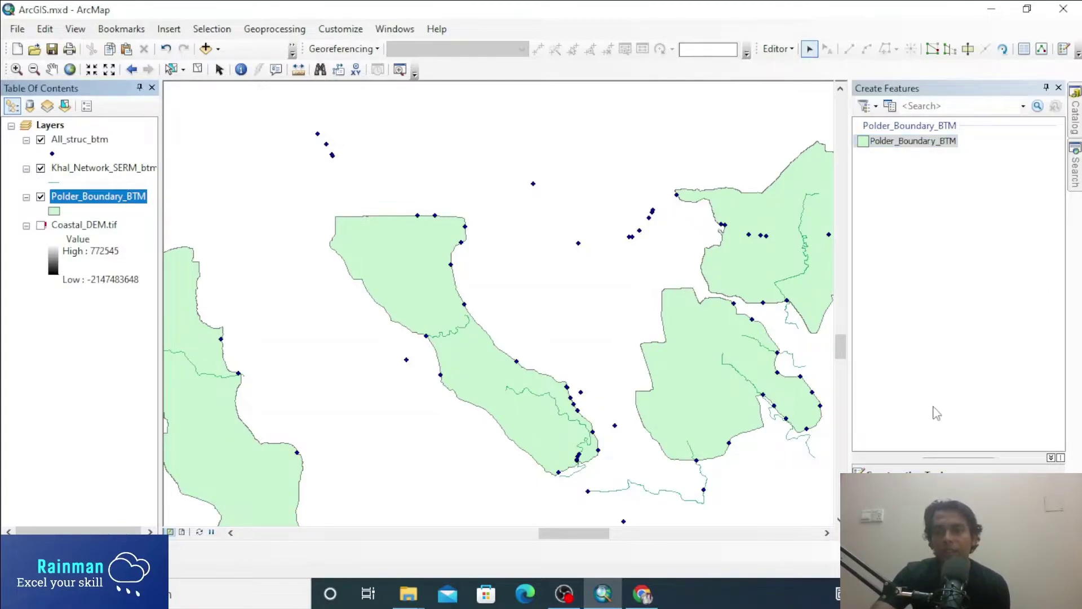
Using the Polder_Boundary_BTM template and the Trace tool, trace the polder's north and east edges from its northwest corner to near the khal's eastern end
click(896, 142)
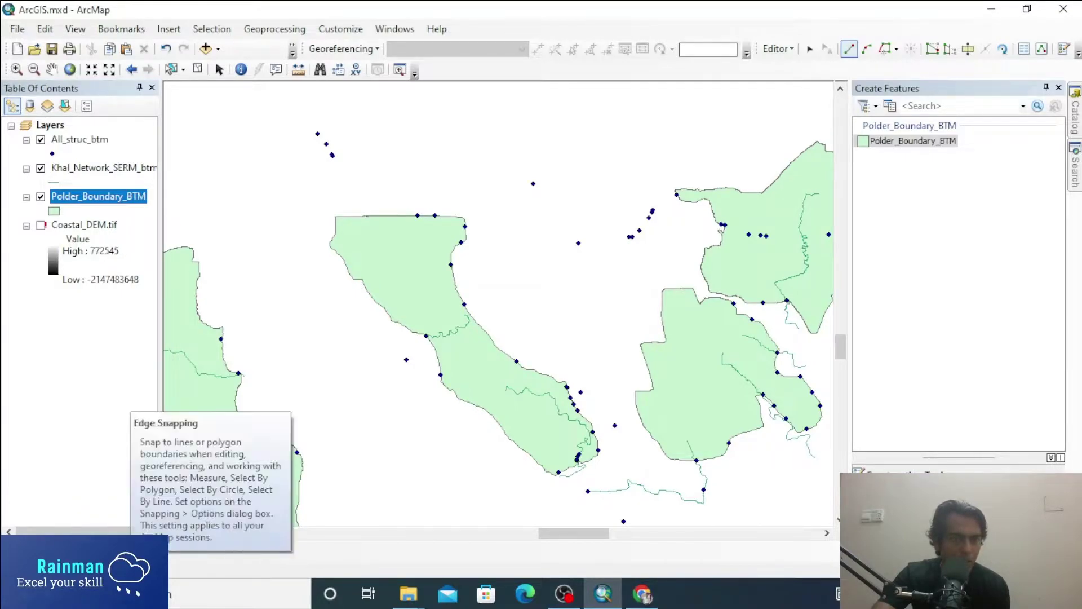
click(885, 48)
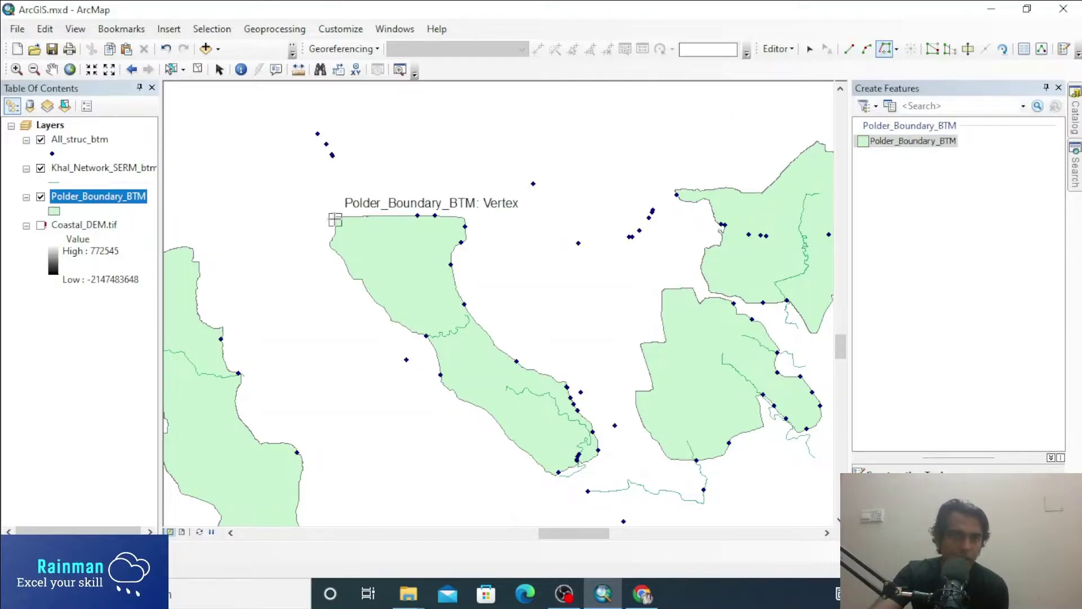
click(335, 216)
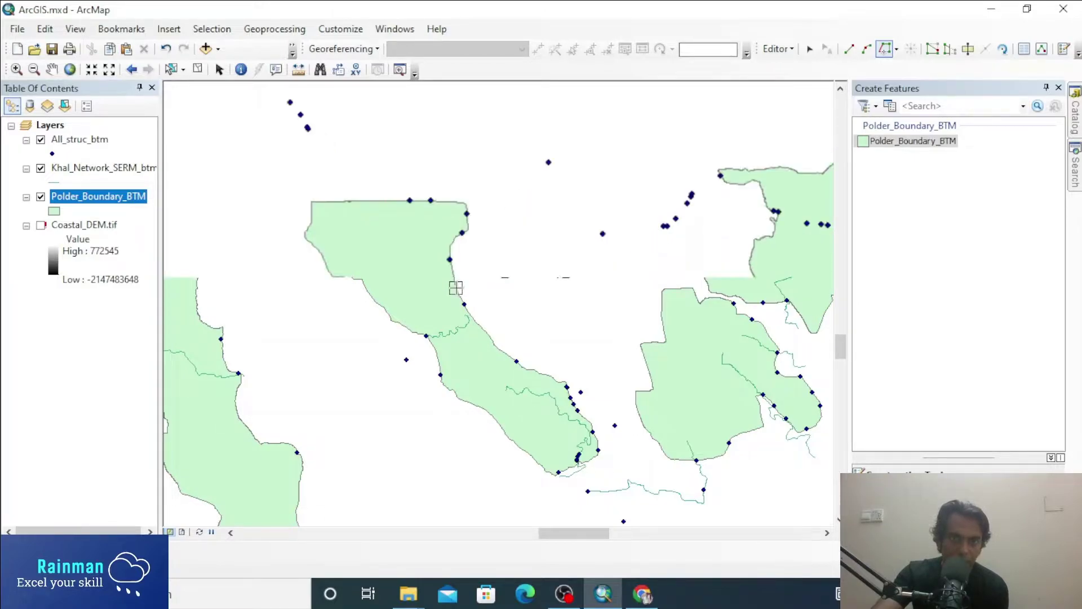
scroll(454, 286, up, 3)
scroll(456, 287, up, 1)
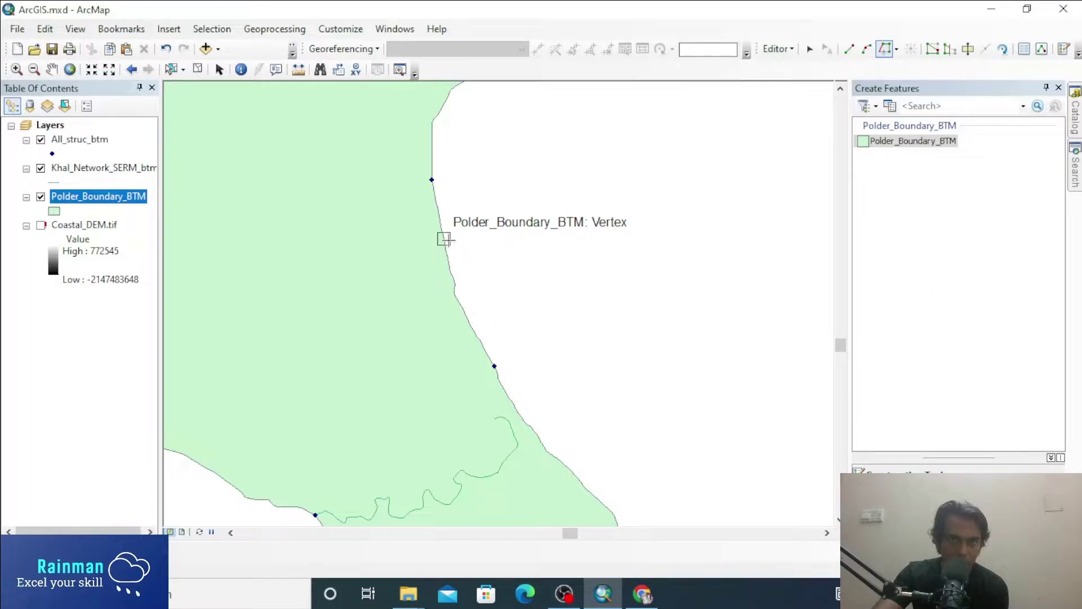
scroll(445, 239, down, 5)
scroll(448, 240, up, 5)
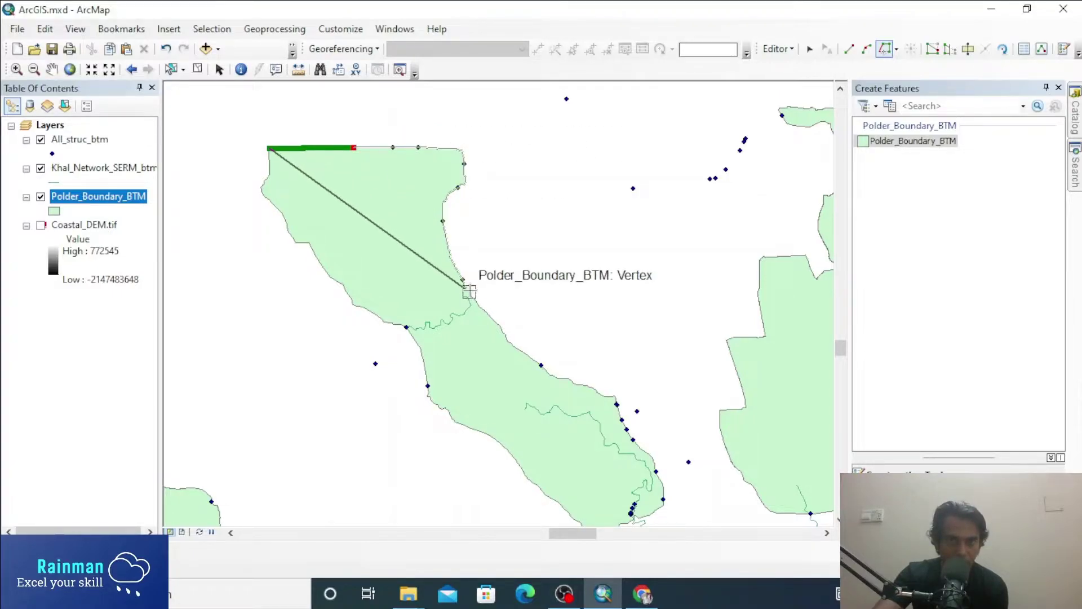
scroll(468, 302, up, 2)
scroll(468, 304, up, 2)
click(465, 288)
Continue the trace westward along the khal and up the polder's western edge to the starting corner, then finish the polygon
click(454, 279)
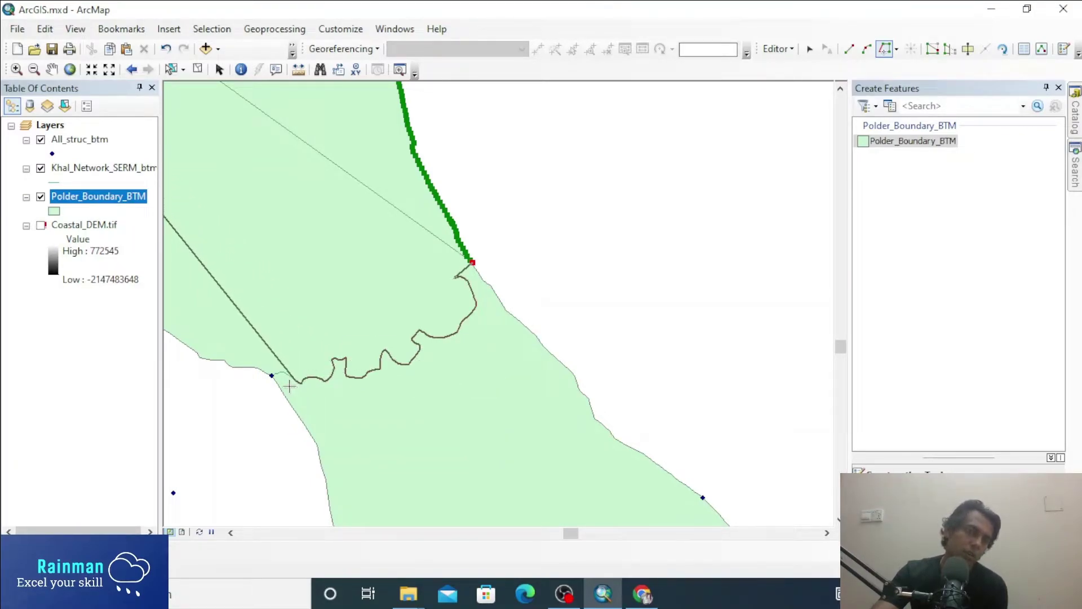
scroll(388, 362, up, 1)
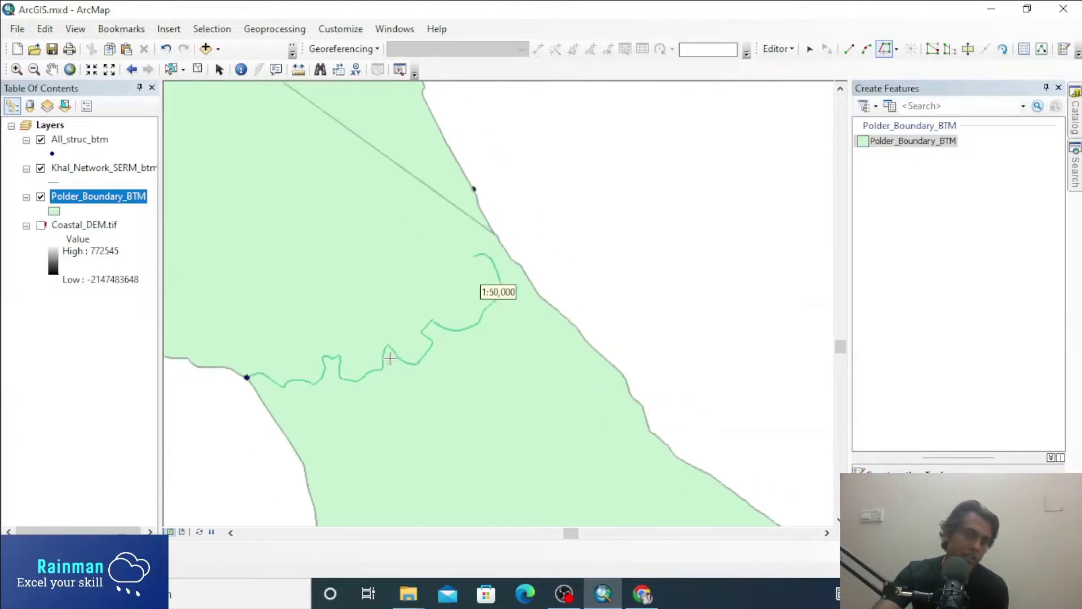
scroll(390, 361, down, 5)
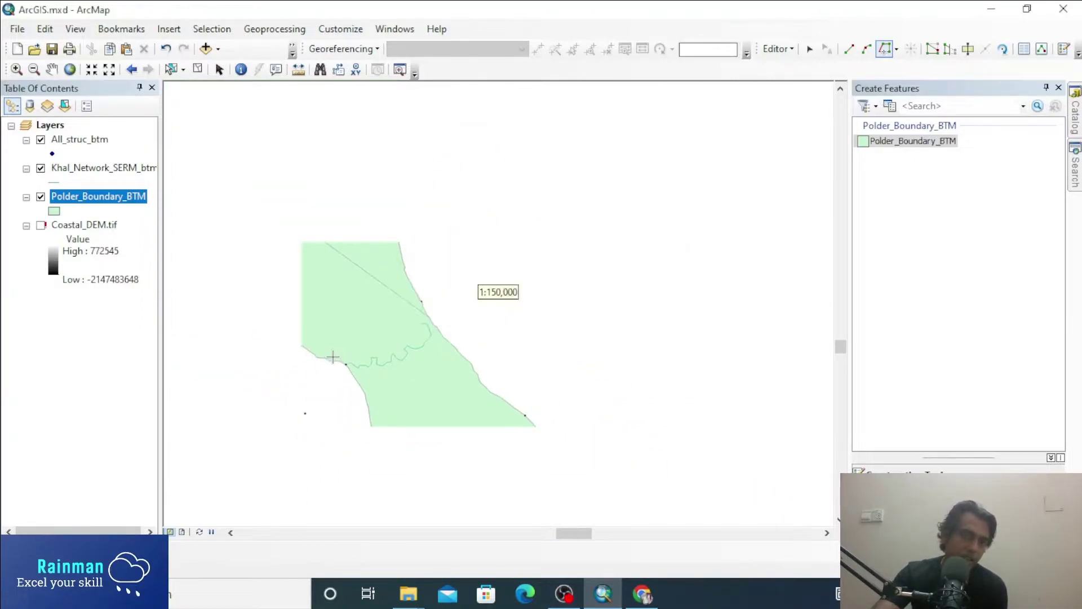
scroll(337, 357, up, 5)
scroll(207, 222, up, 2)
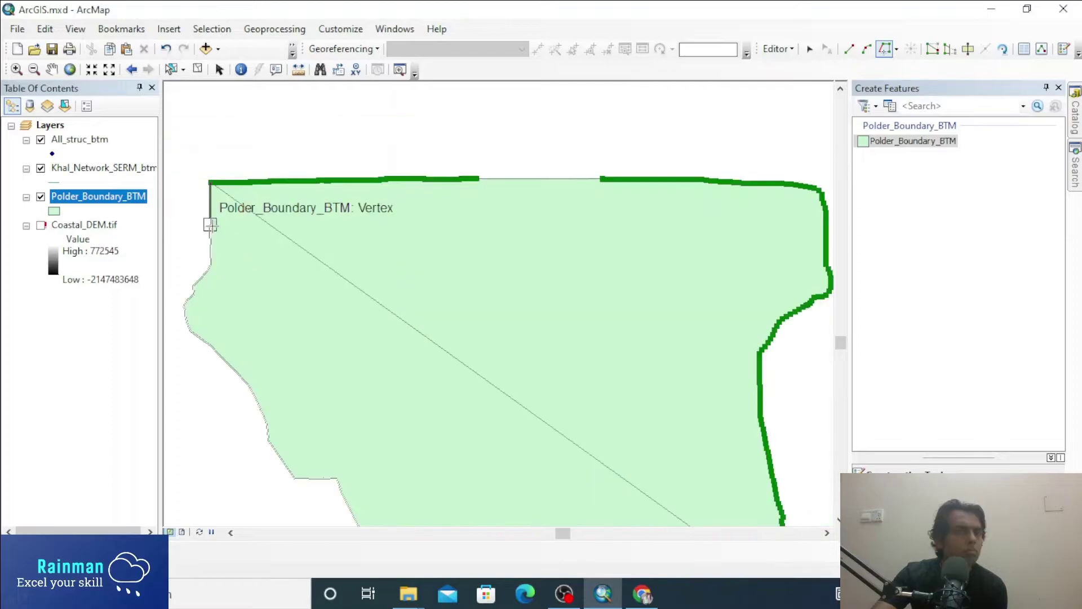
double_click(210, 222)
scroll(534, 268, down, 4)
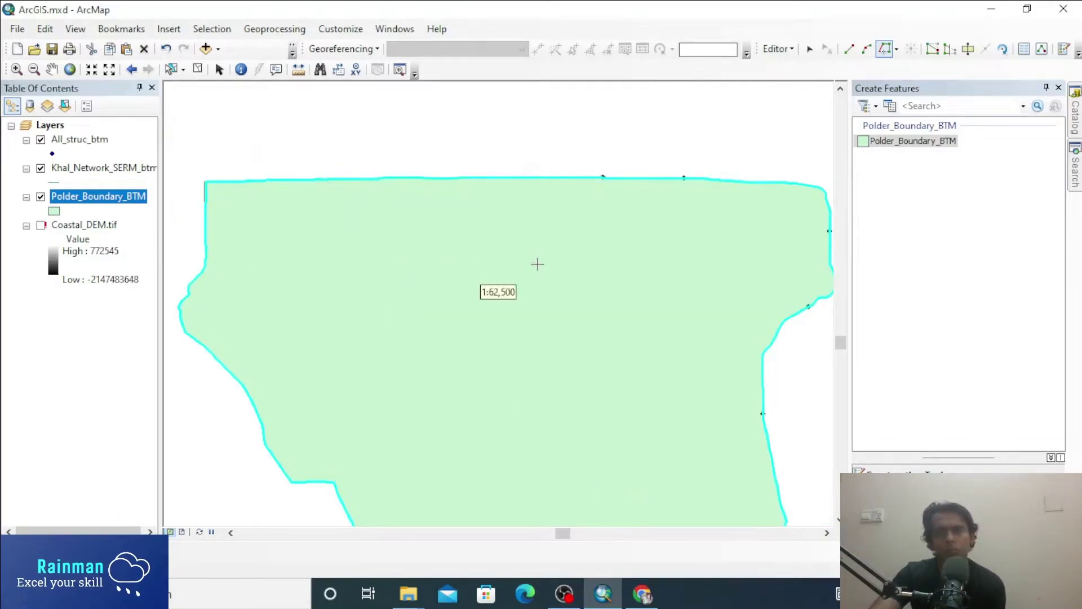
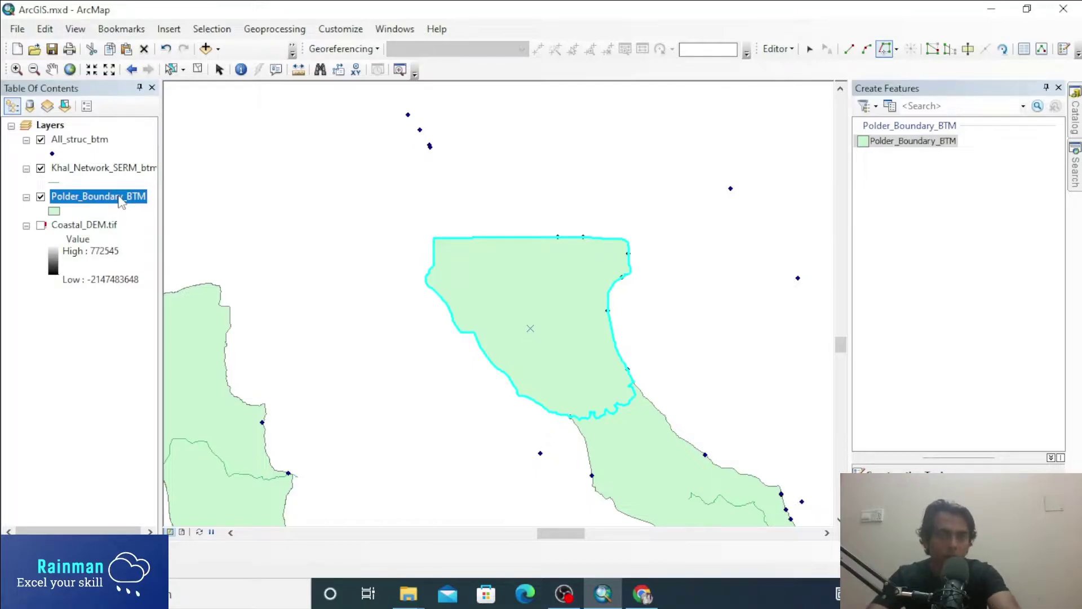
Open the Polder_Boundary_BTM attribute table and locate the new polygon's record
ctrl+double_click(120, 197)
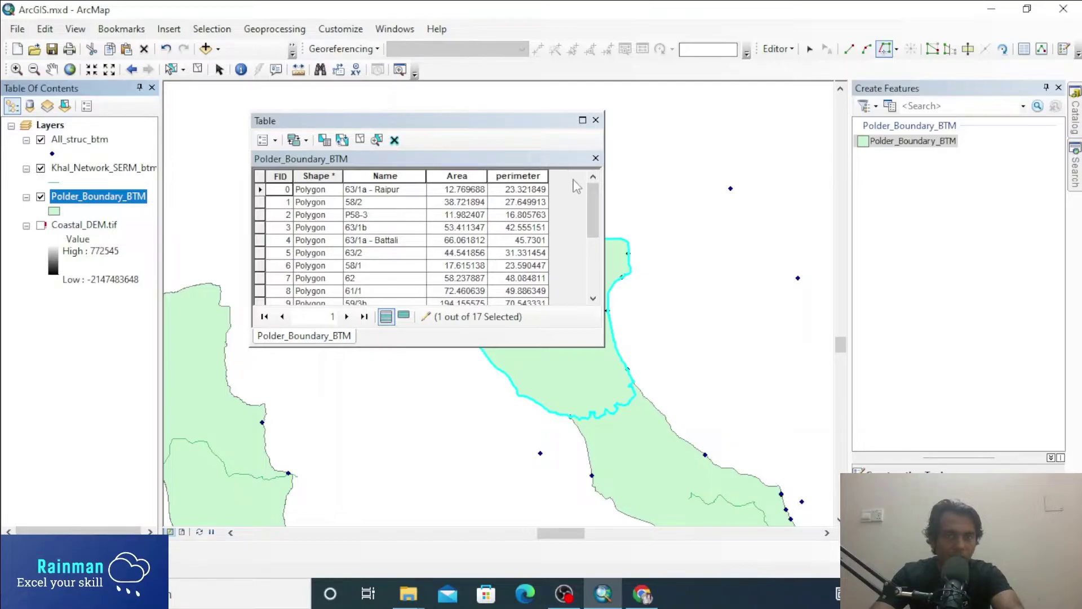
drag(593, 205, 593, 261)
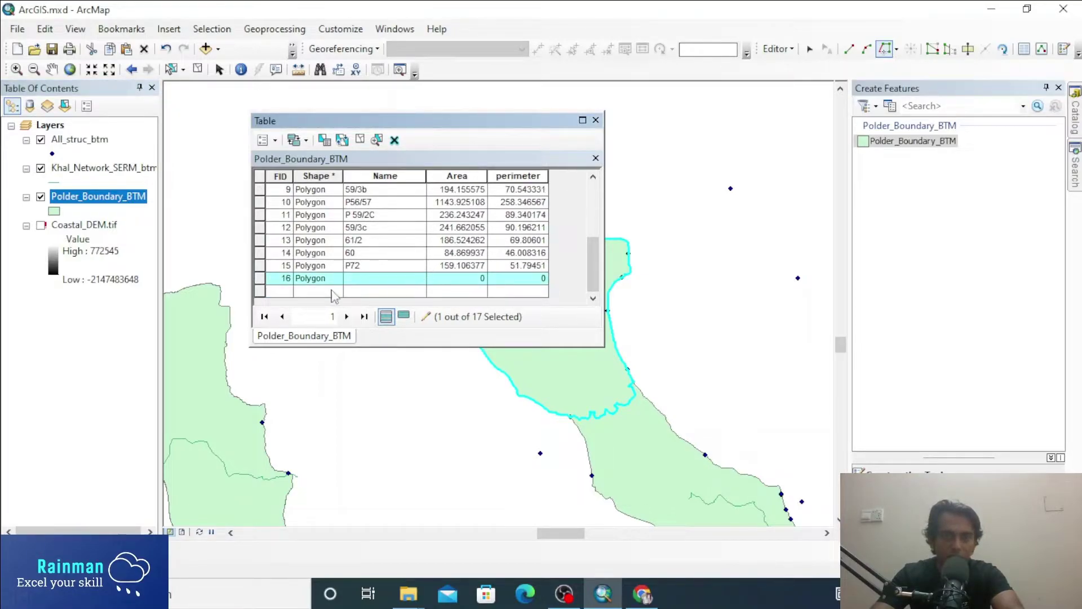
drag(485, 127, 336, 189)
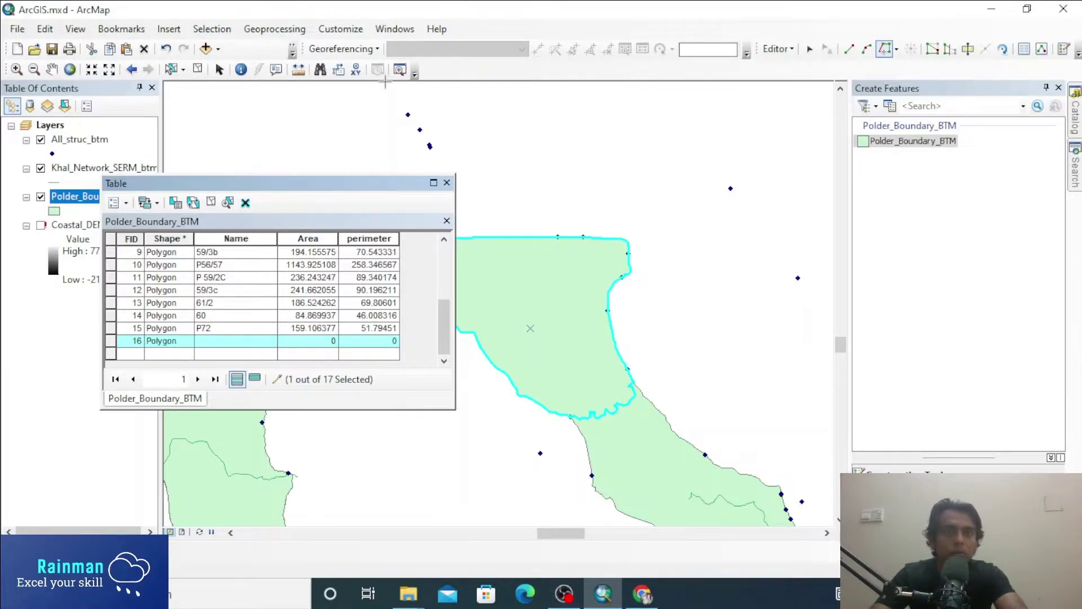
Save the edits to Polder_Boundary_BTM, end the edit session and close the attribute table
click(777, 49)
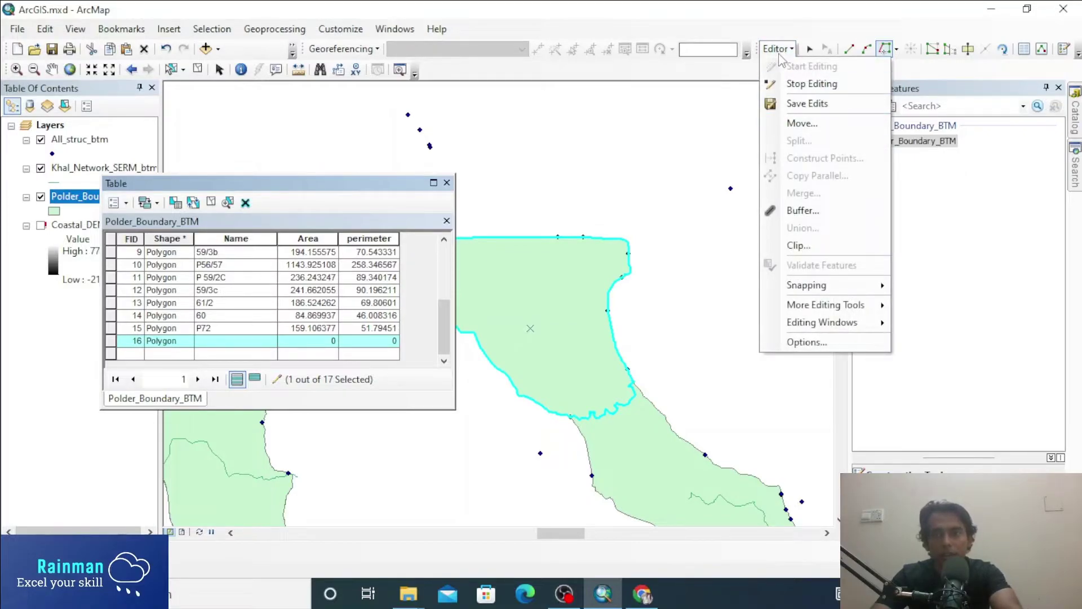
click(807, 103)
click(777, 49)
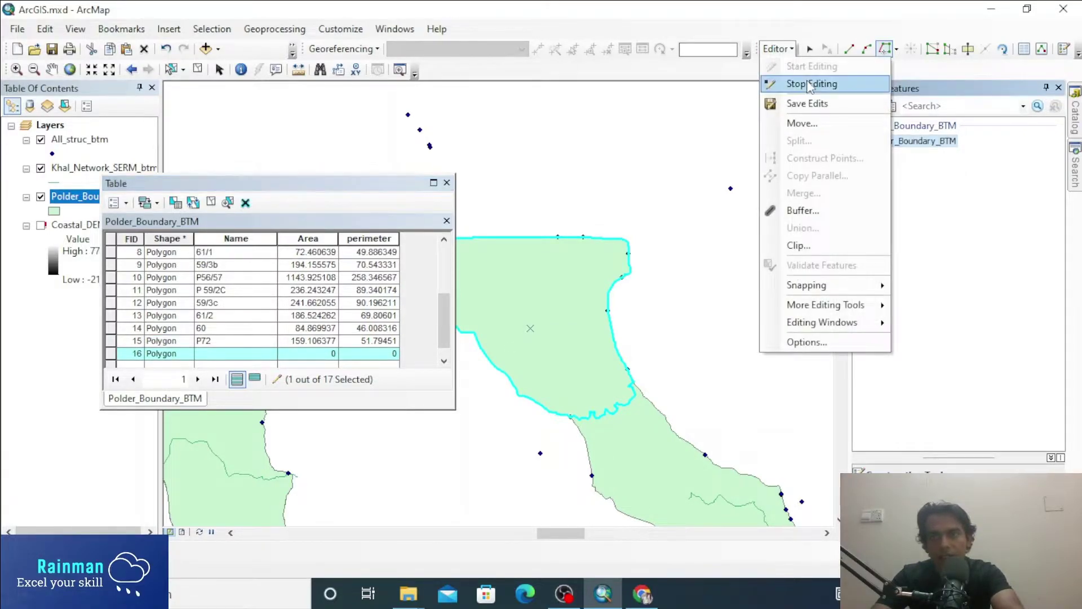
click(810, 85)
click(446, 183)
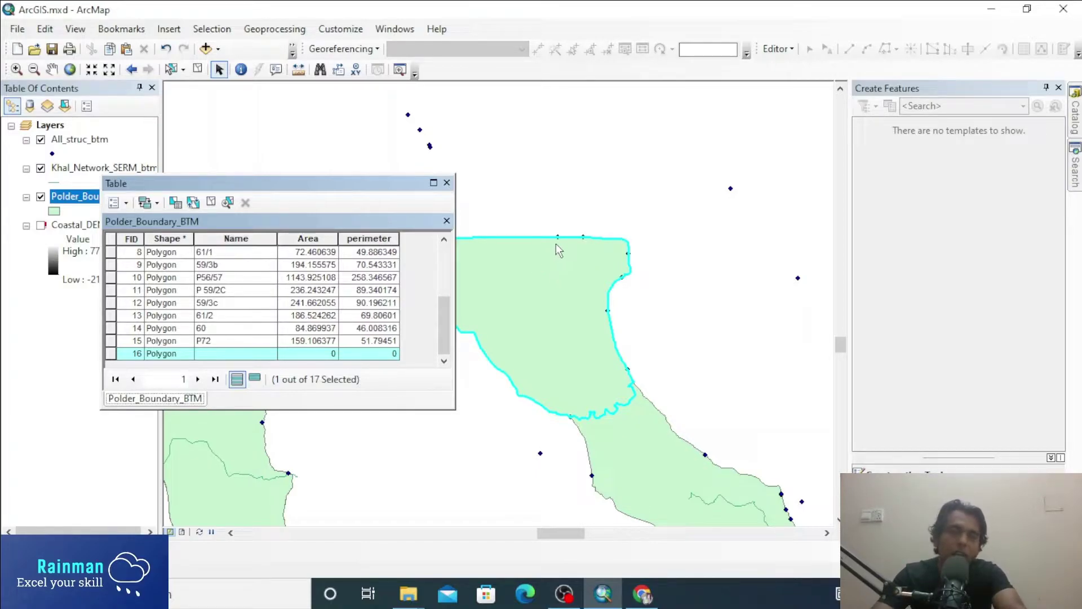
click(447, 182)
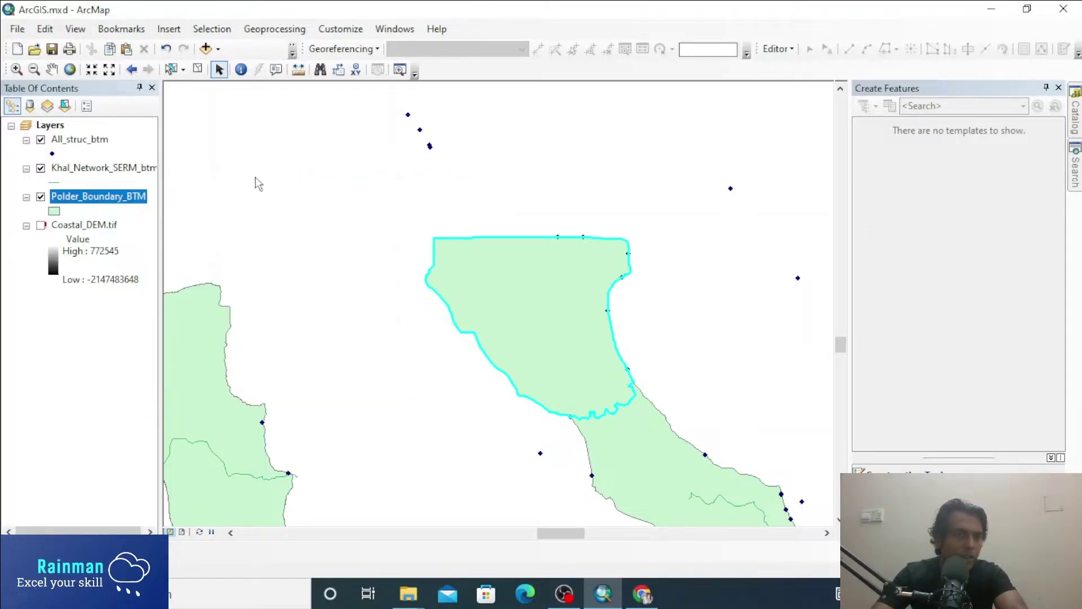
Set up a data export of the selected Polder_Boundary_BTM polygon and browse to D:\Idobiznes for the output shapefile
right_click(96, 200)
mouse_move(327, 469)
click(394, 482)
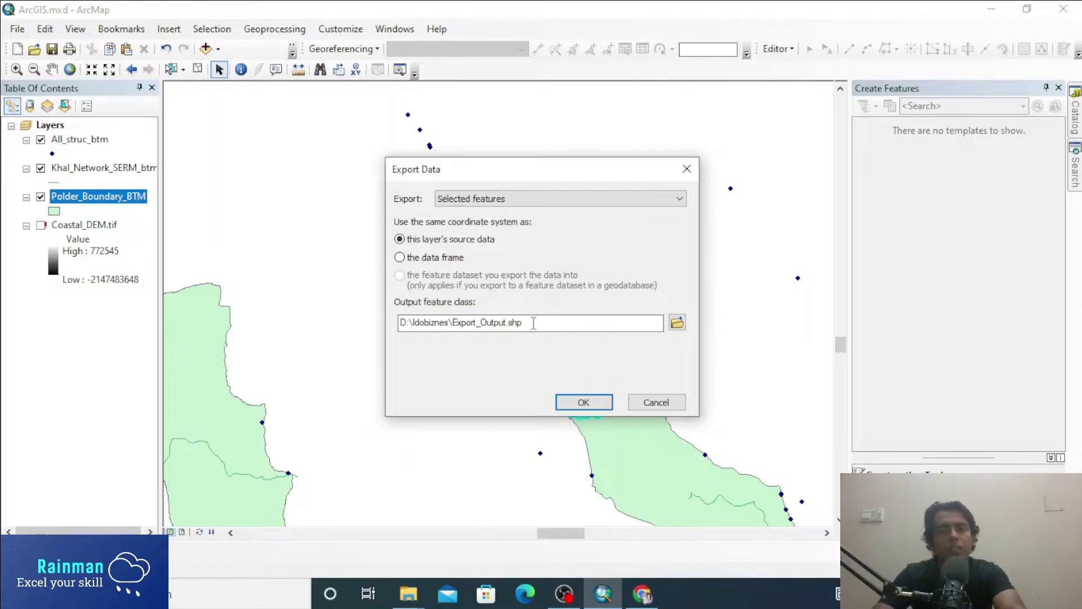
drag(607, 171, 858, 161)
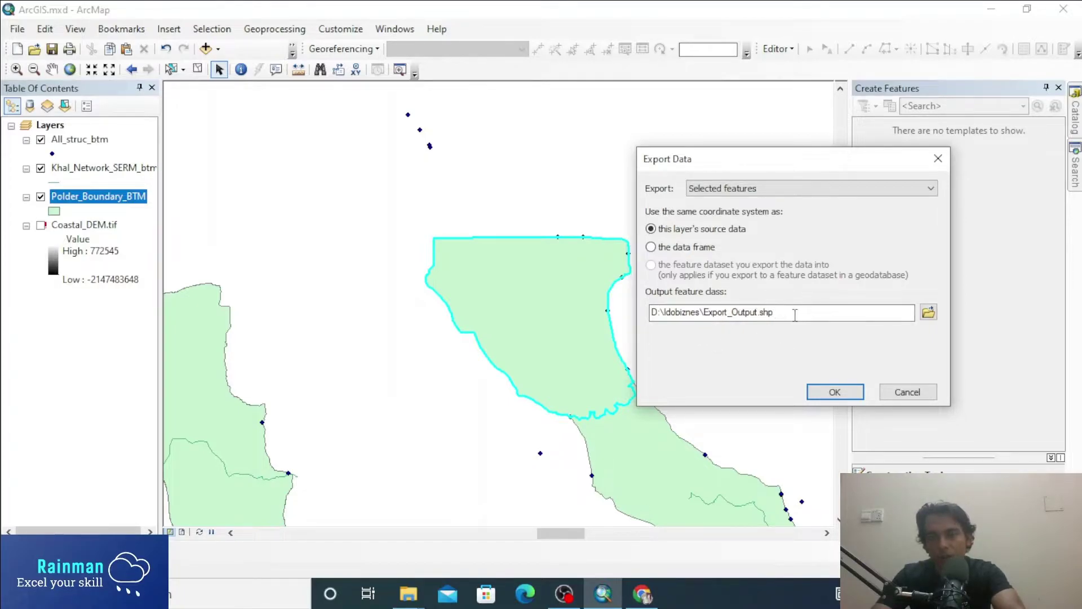
drag(795, 314, 705, 313)
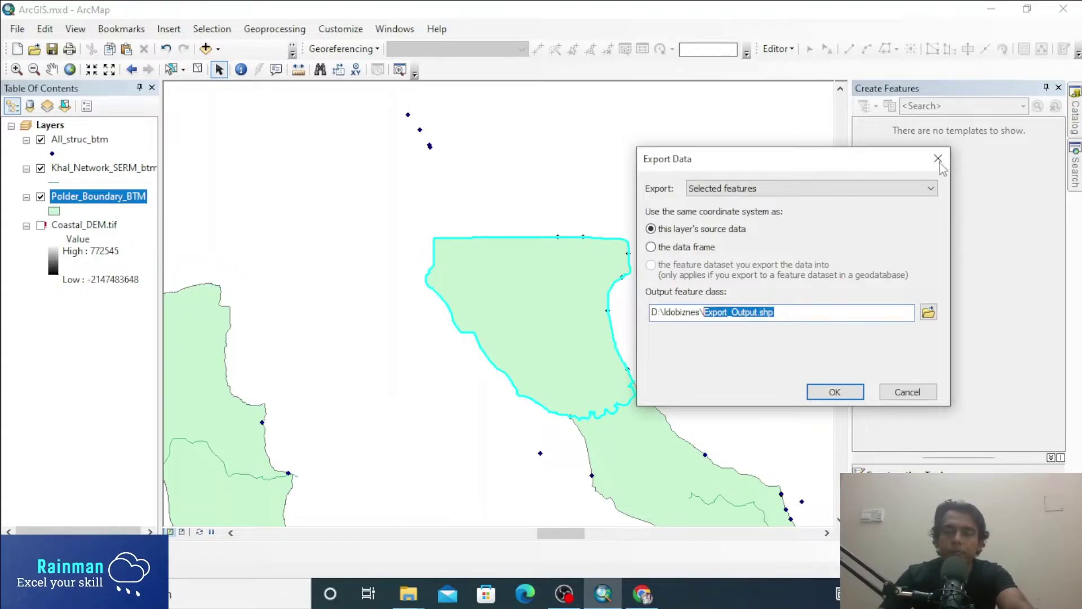
click(928, 312)
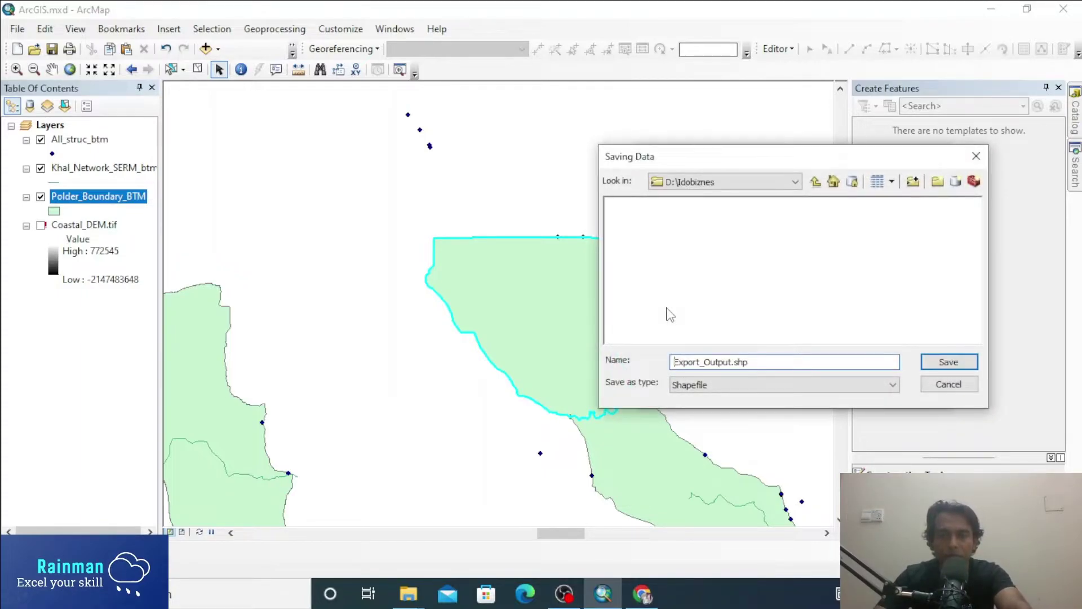
click(815, 182)
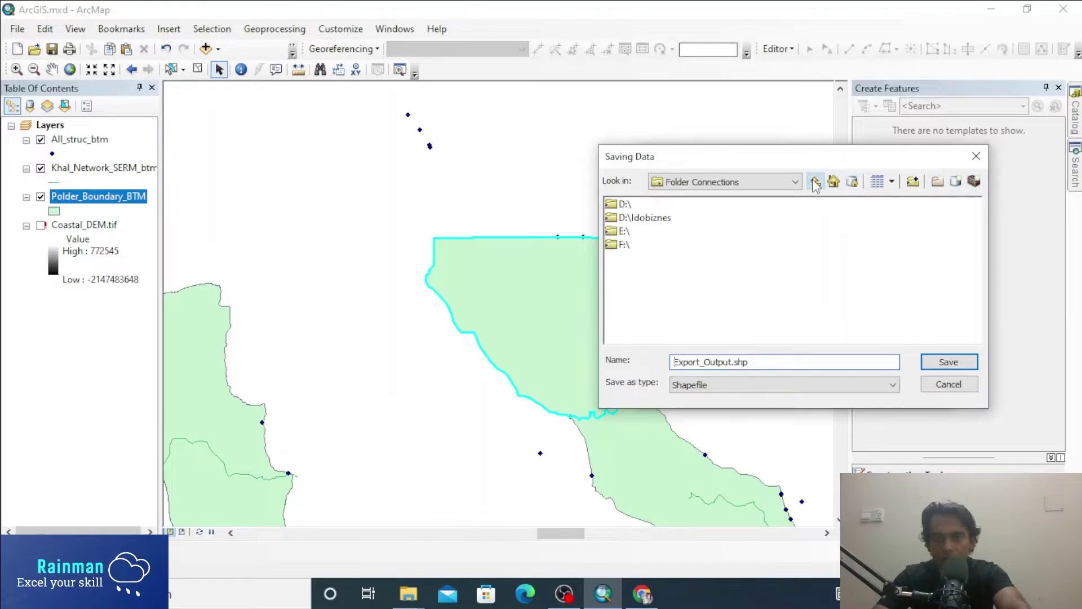
double_click(658, 219)
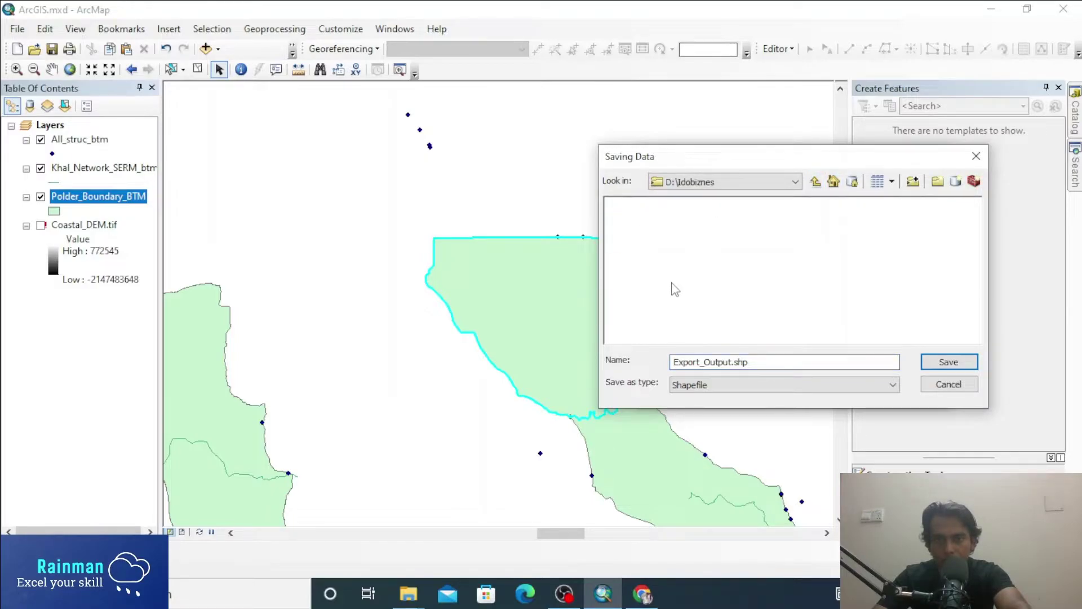
Create a folder named Shape file in D:\Idobiznes and open it as the export location
click(937, 182)
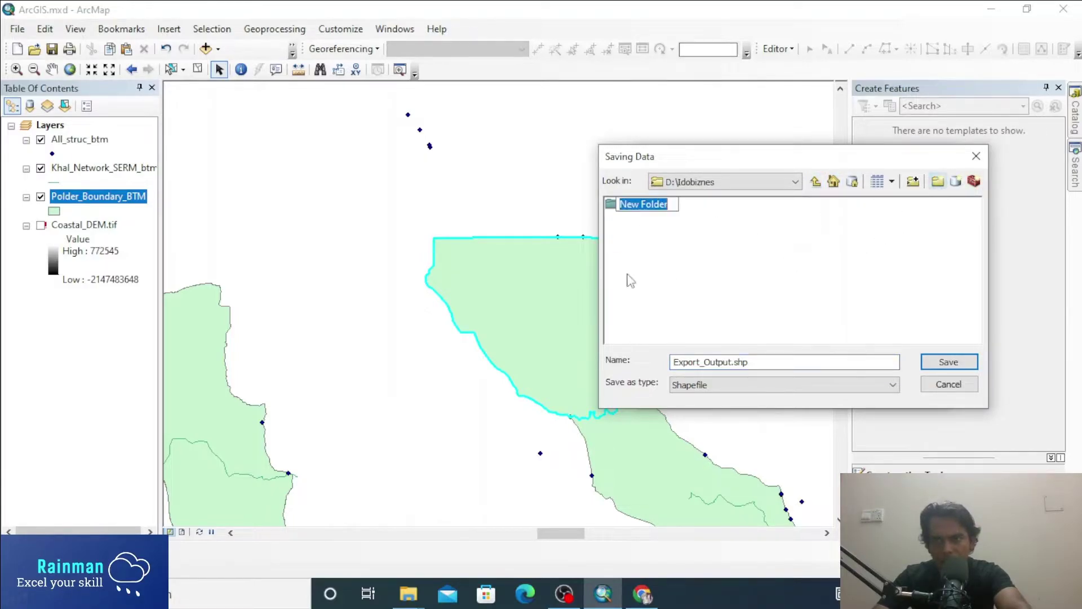
text(Shape file)
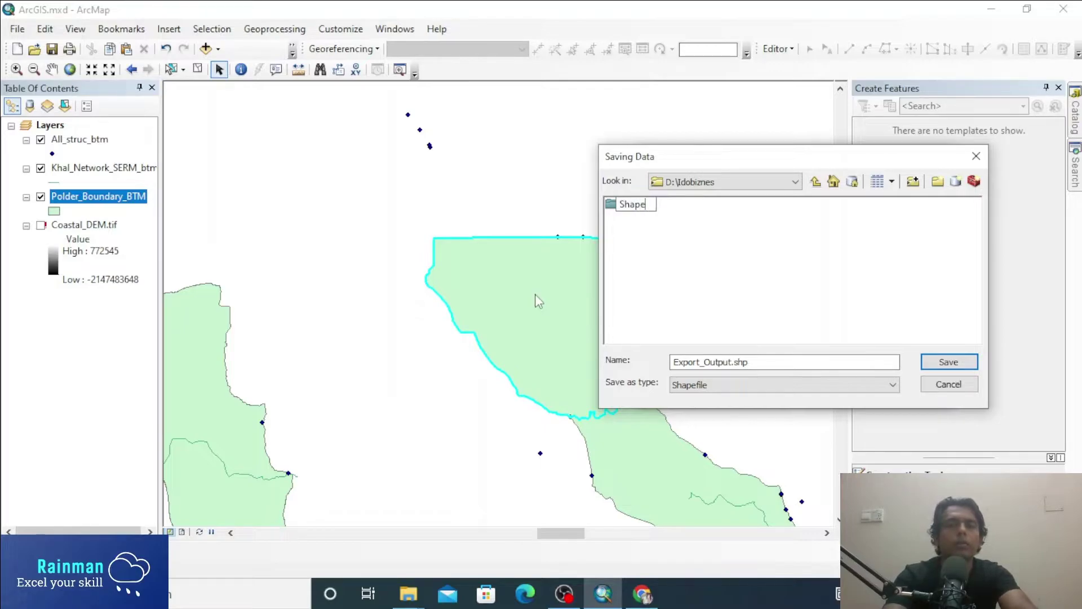
click(669, 239)
click(653, 206)
double_click(653, 206)
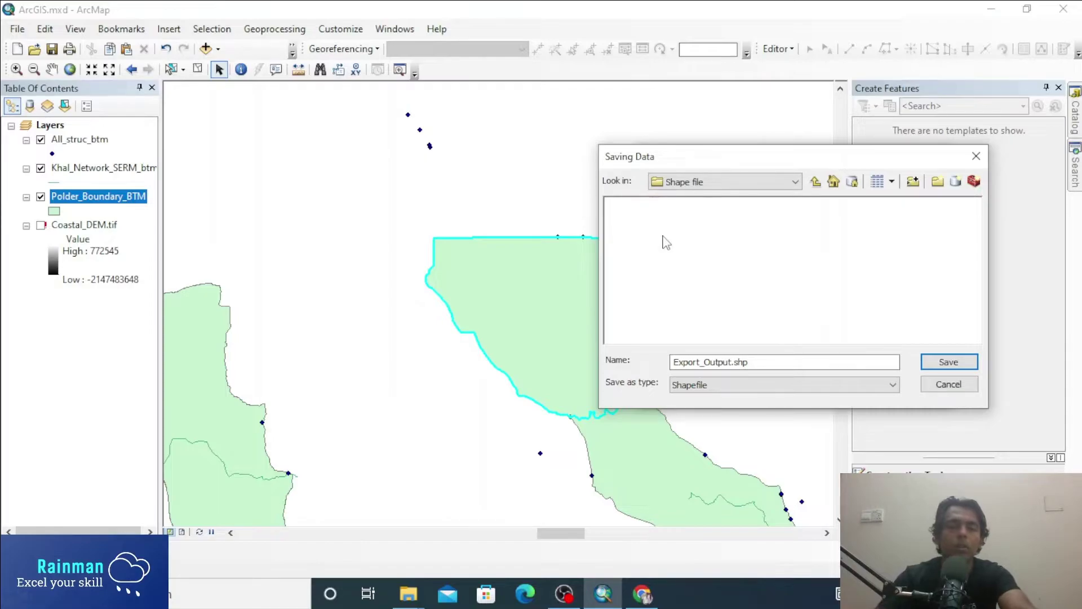
Name the output shapefile New shape file and save it in the Shape file folder
click(773, 361)
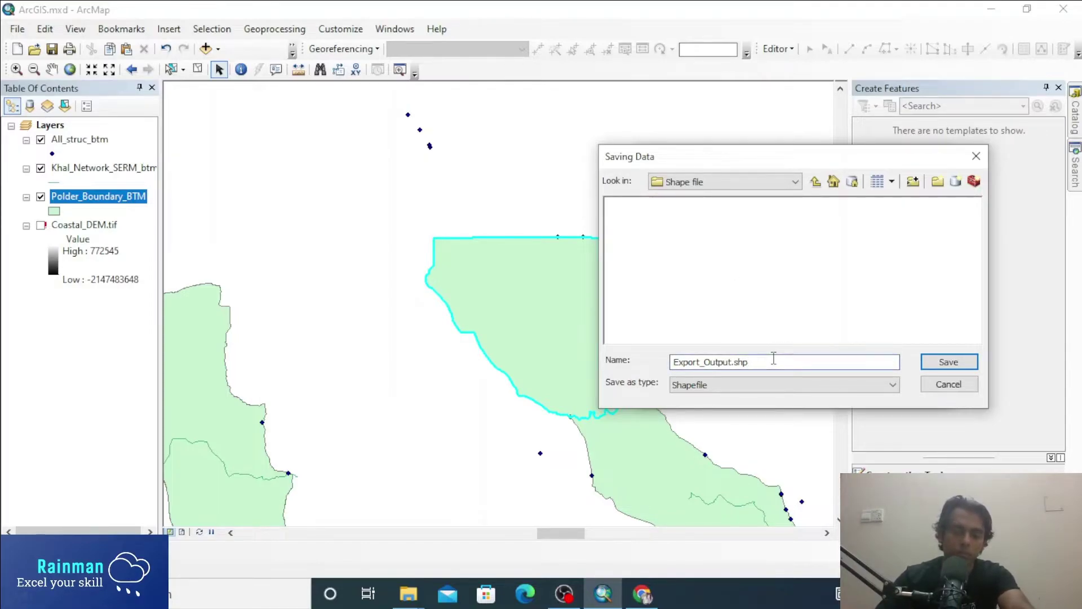
key(BackSpace)
key(BackSpace)
key(BackSpace)
key(BackSpace)
key(BackSpace)
key(BackSpace)
key(BackSpace)
key(BackSpace)
key(BackSpace)
key(BackSpace)
key(BackSpace)
key(BackSpace)
key(BackSpace)
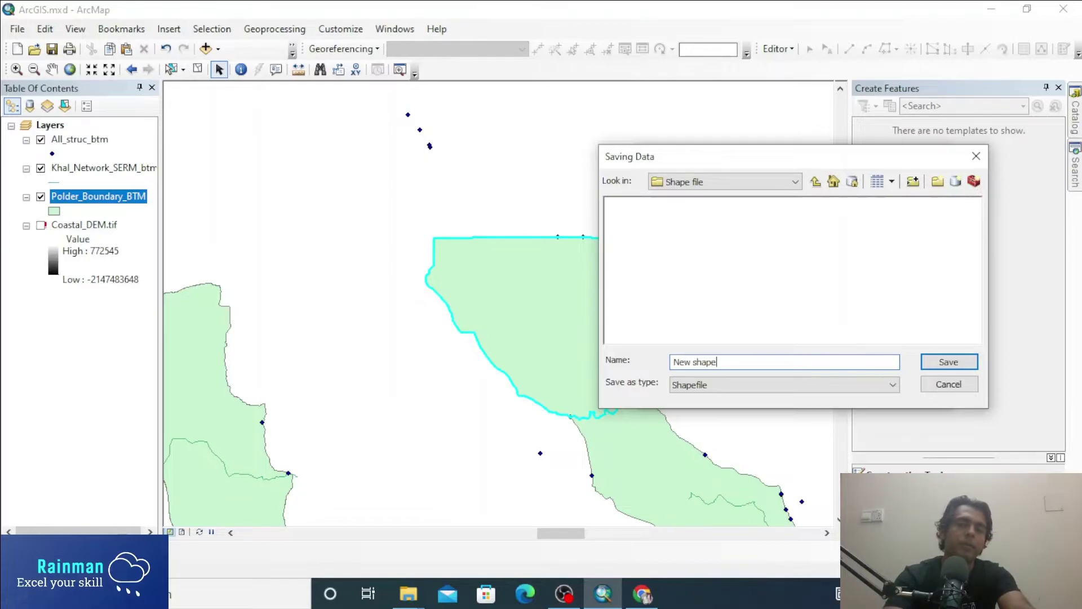
click(948, 363)
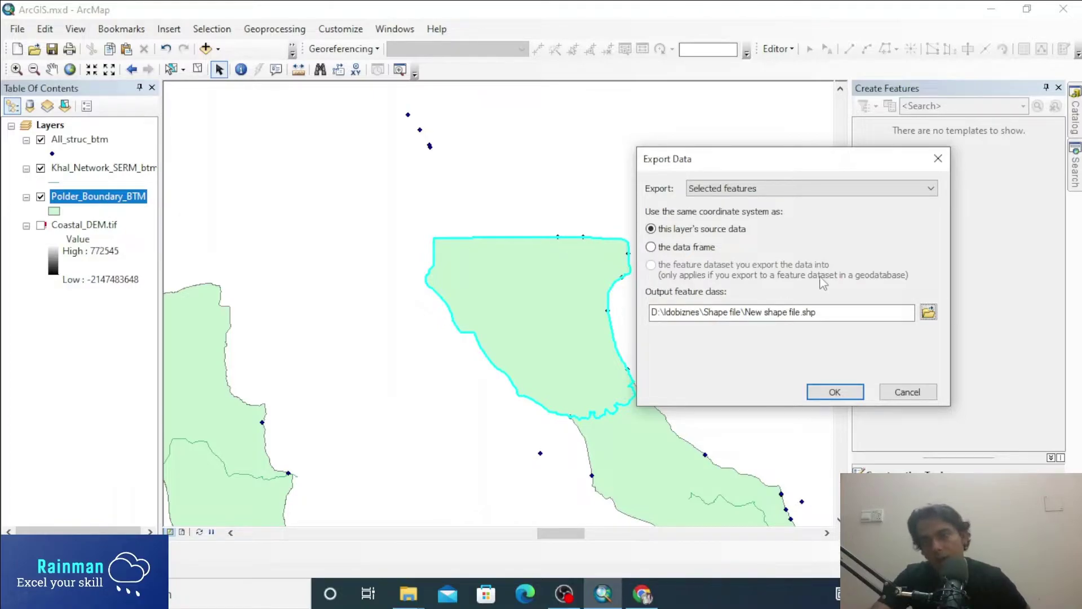
Run the export, add the exported shapefile to the map as a layer and hide the Polder_Boundary_BTM layer
click(834, 392)
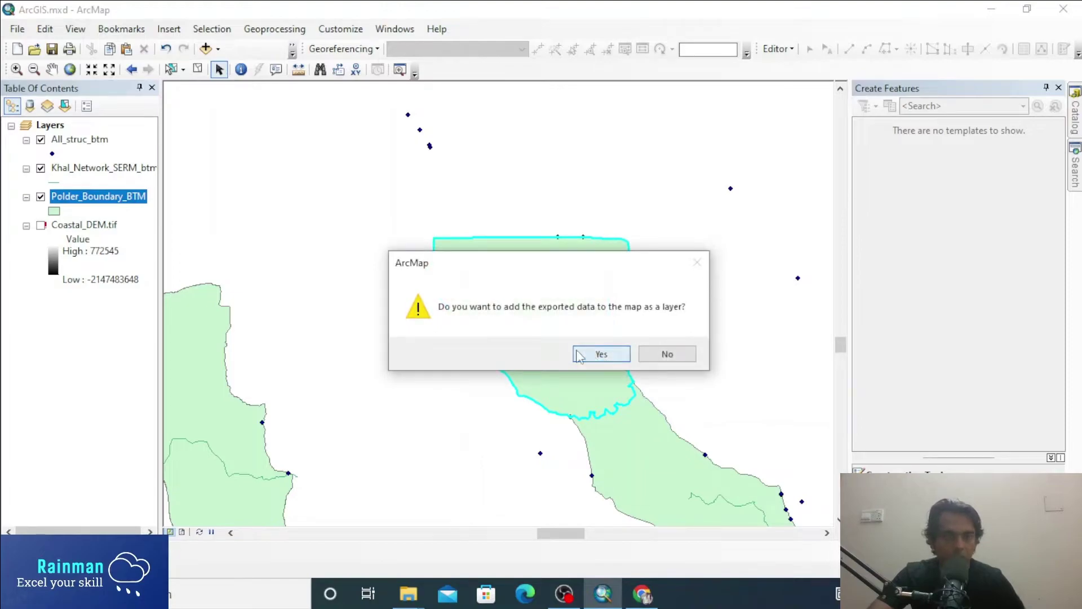
click(600, 355)
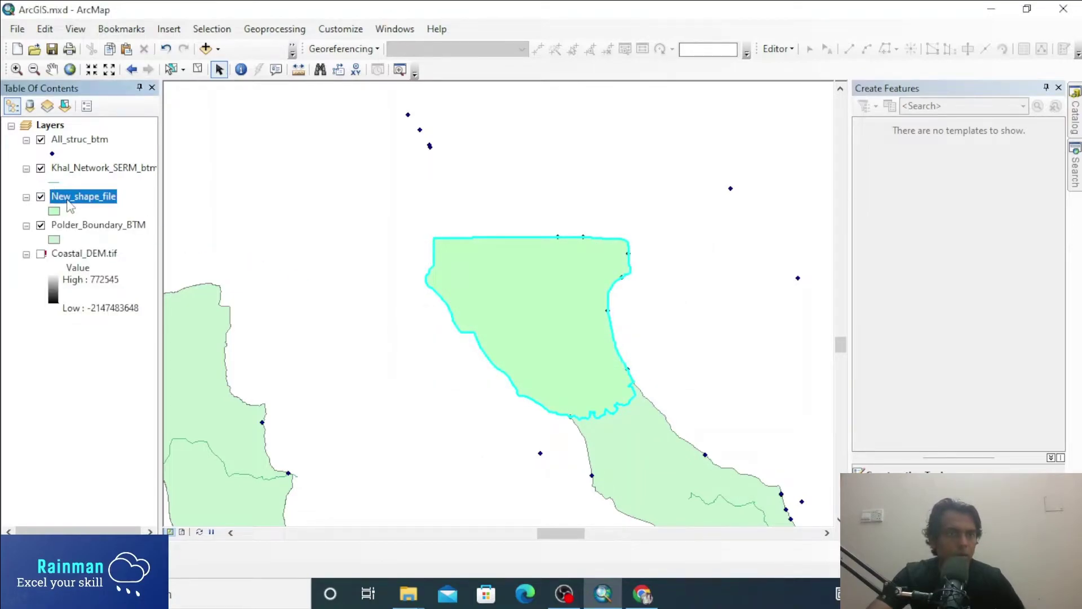
click(41, 225)
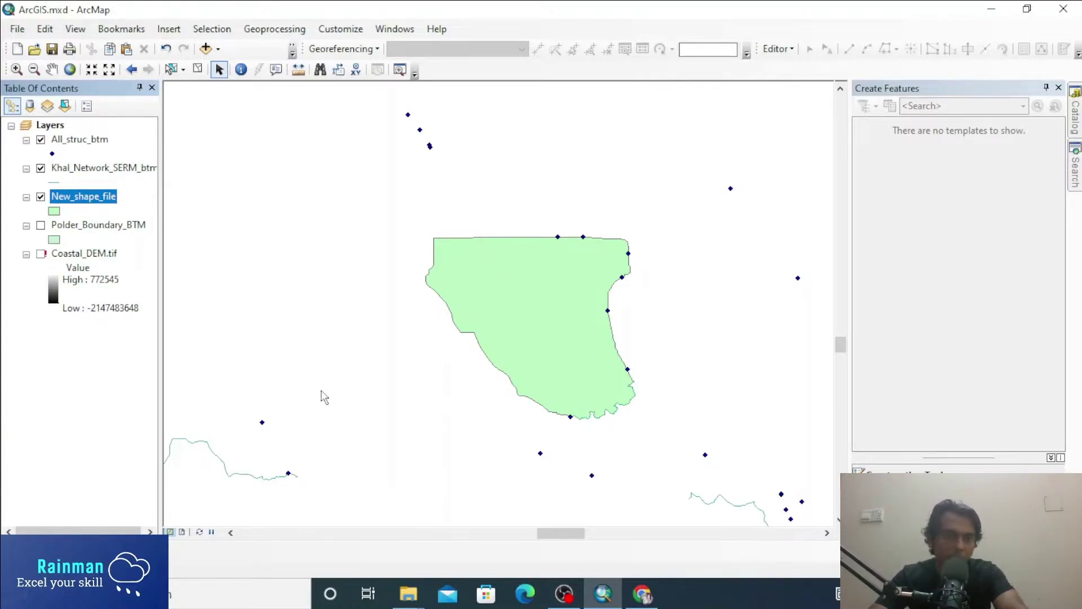
In the New_shape_file attribute table, add a Double field named area_sqkm with precision 6 and scale 2
right_click(83, 202)
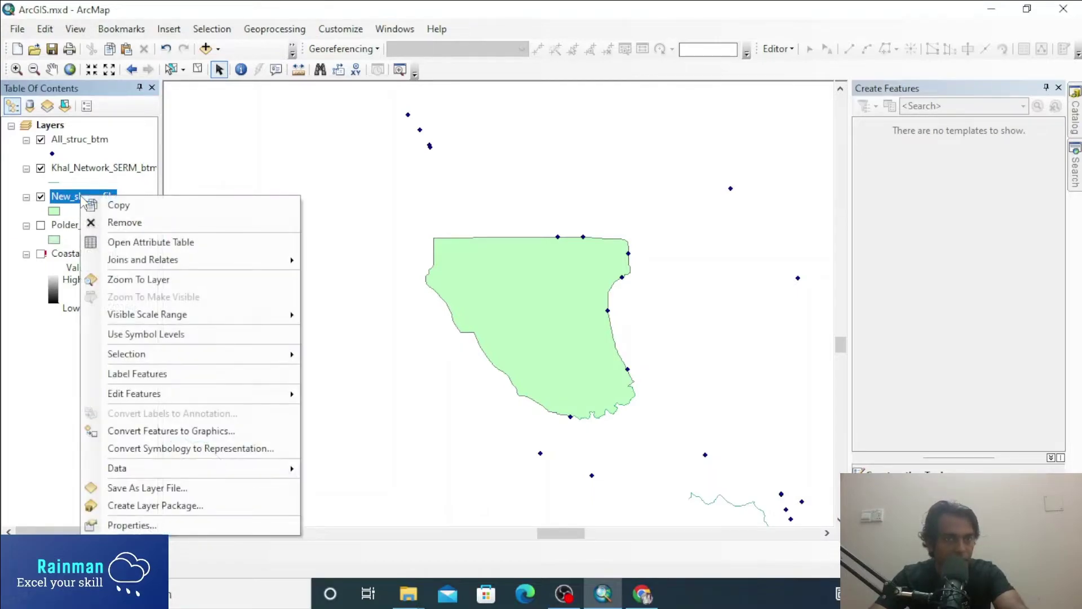
click(180, 243)
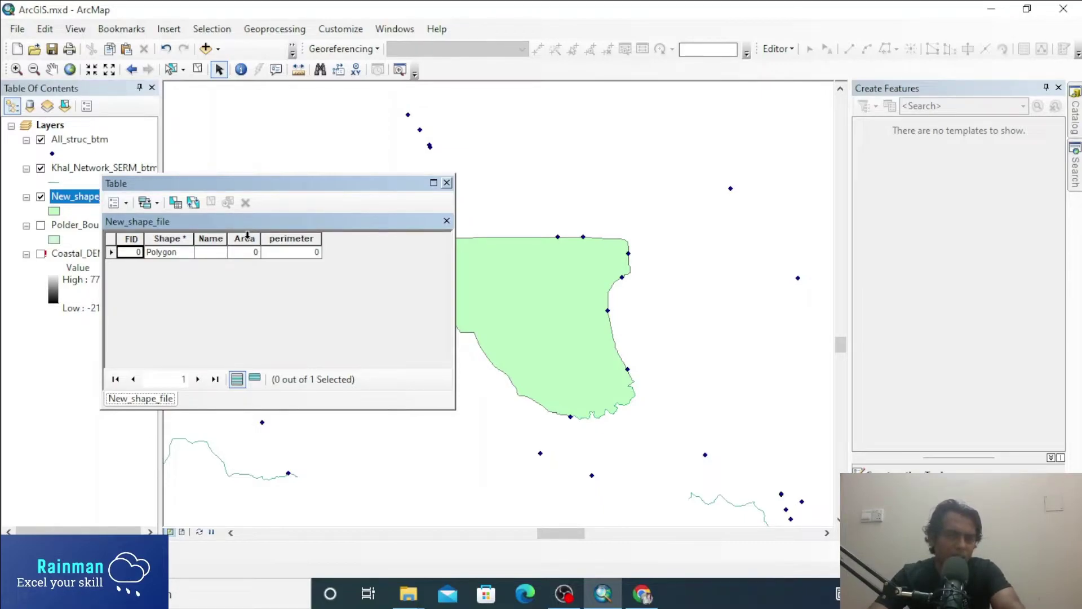
click(127, 203)
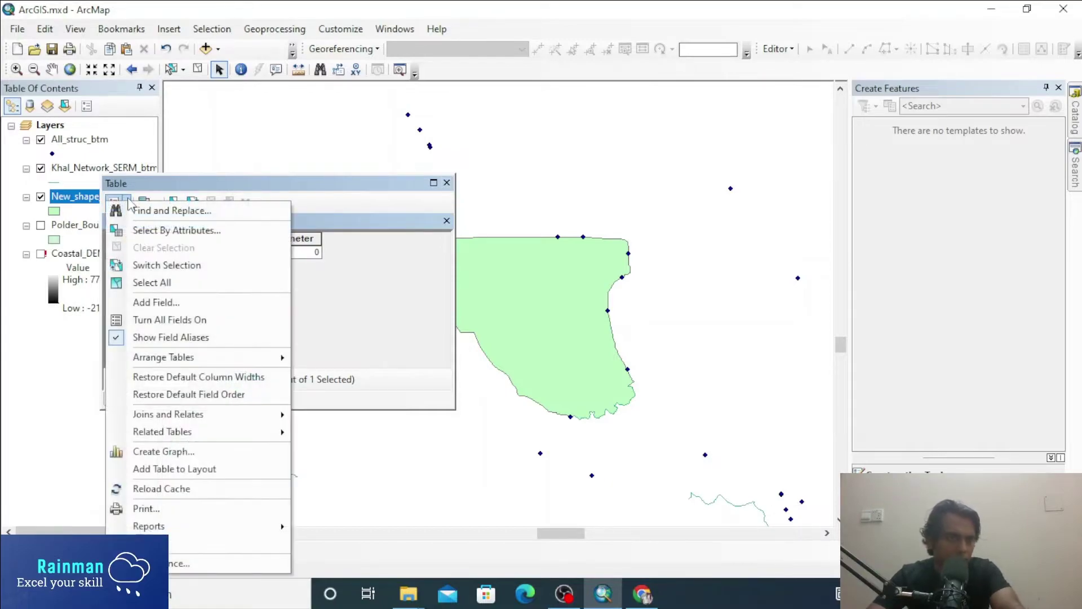
click(155, 304)
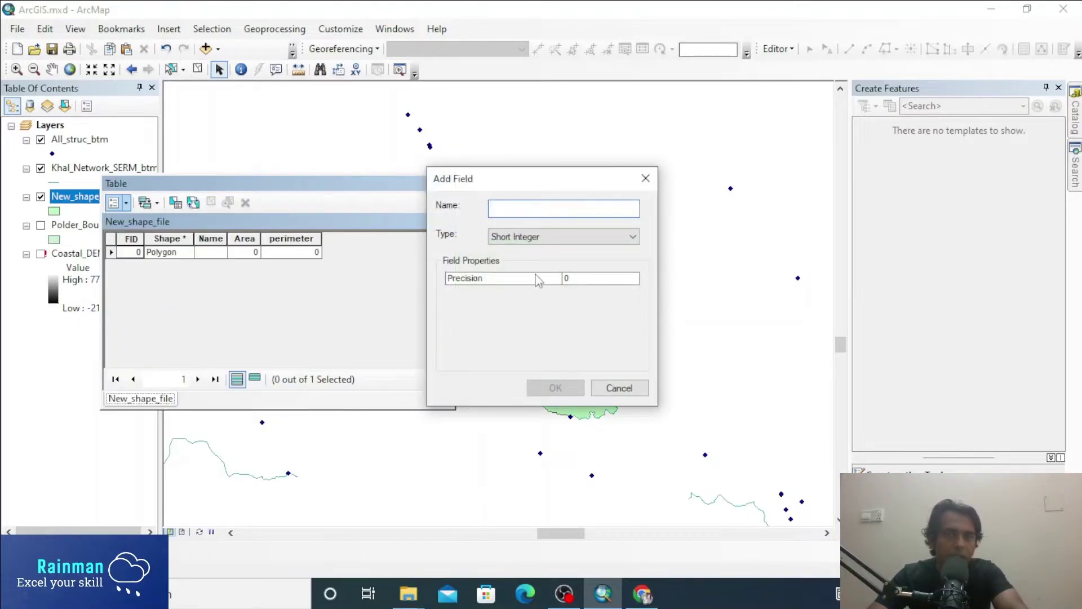
click(544, 243)
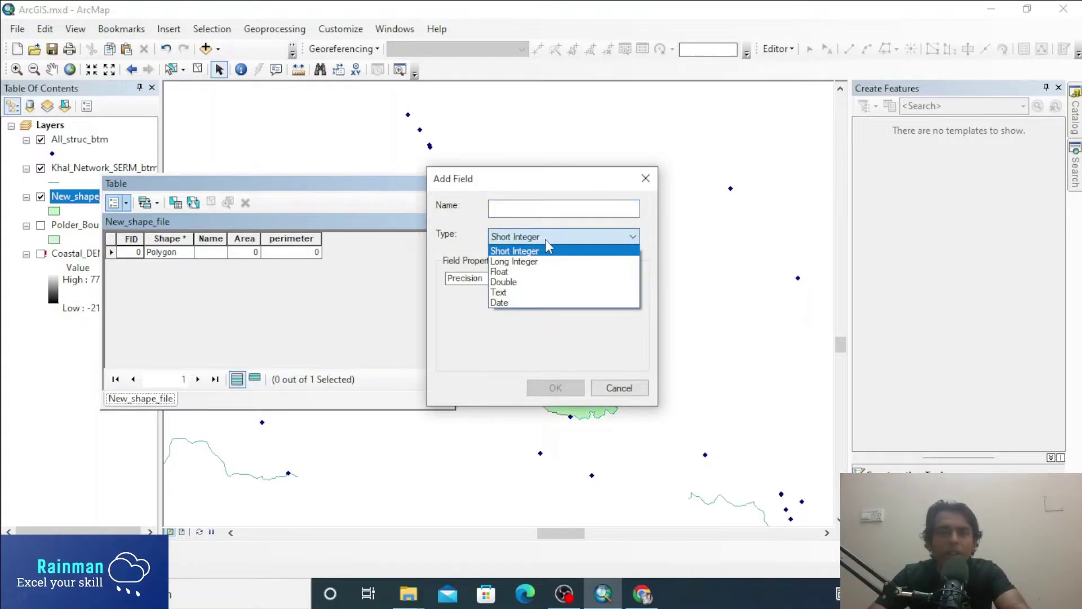
click(509, 285)
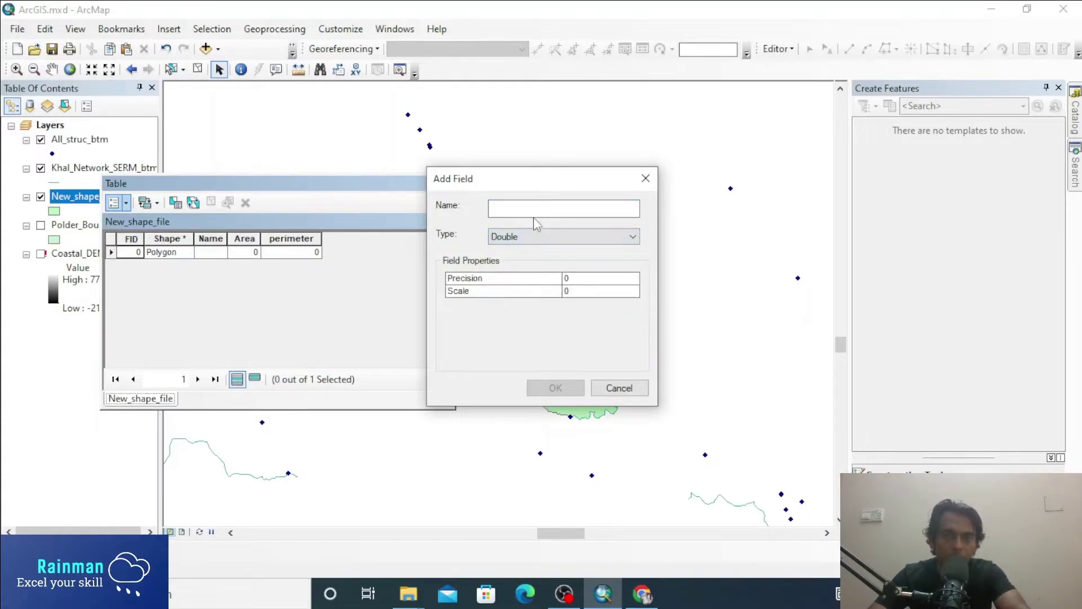
click(582, 279)
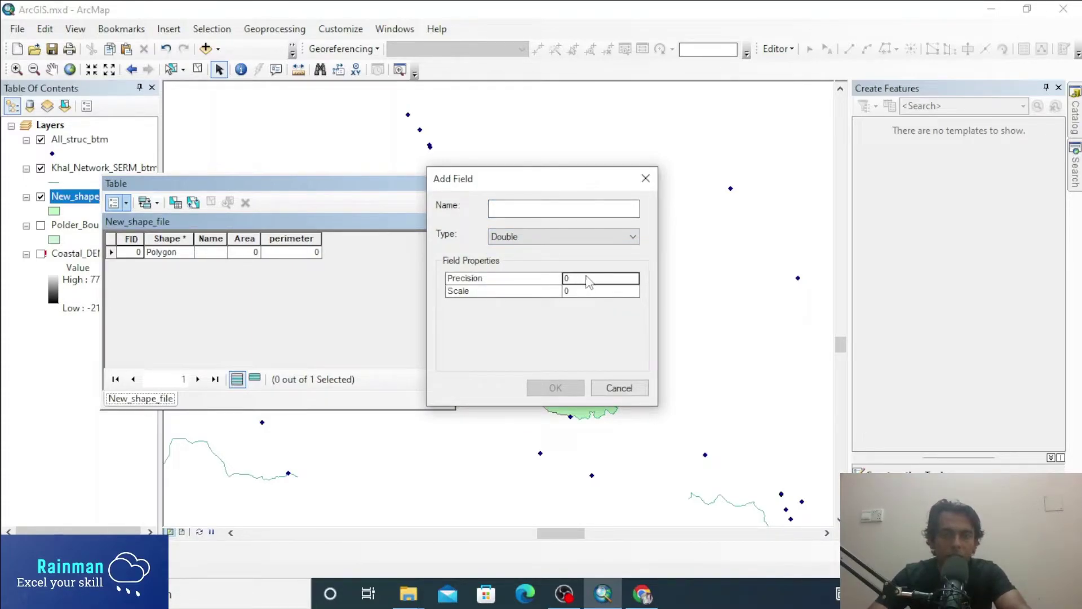
click(582, 282)
text(6)
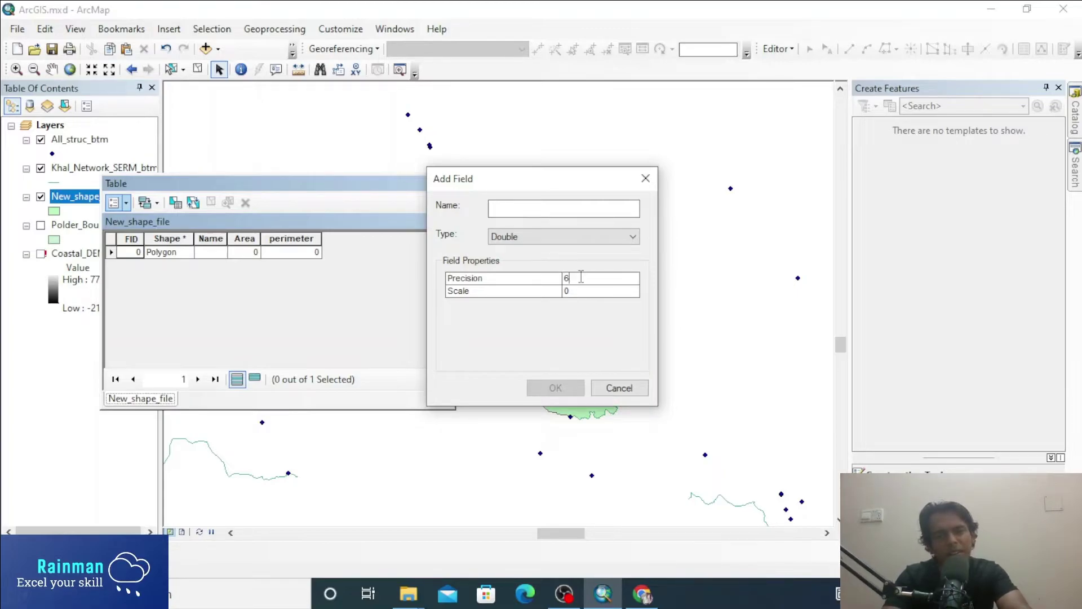
click(592, 291)
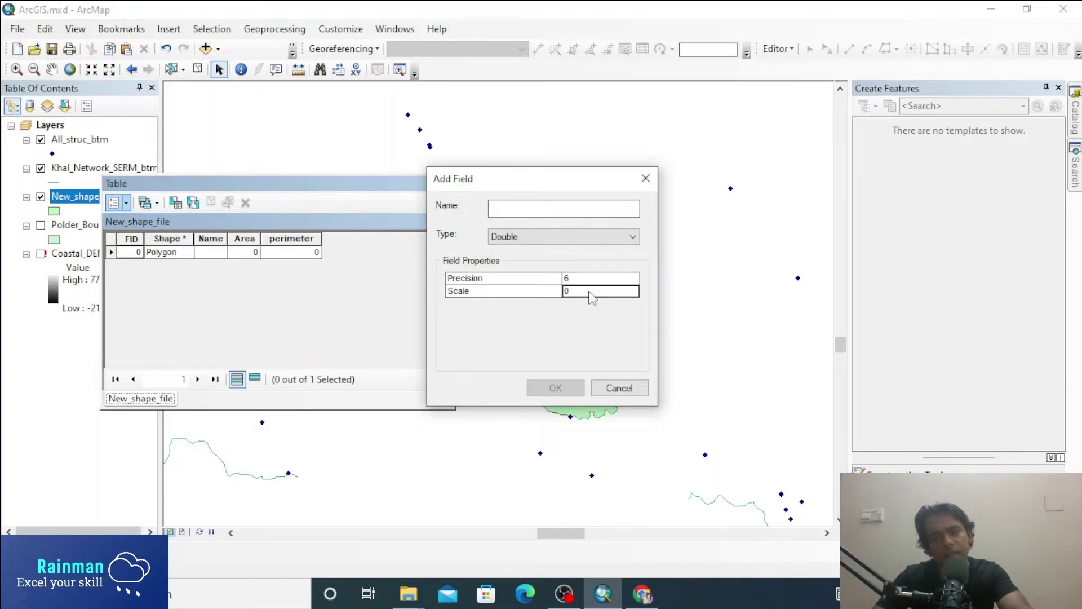
text(2)
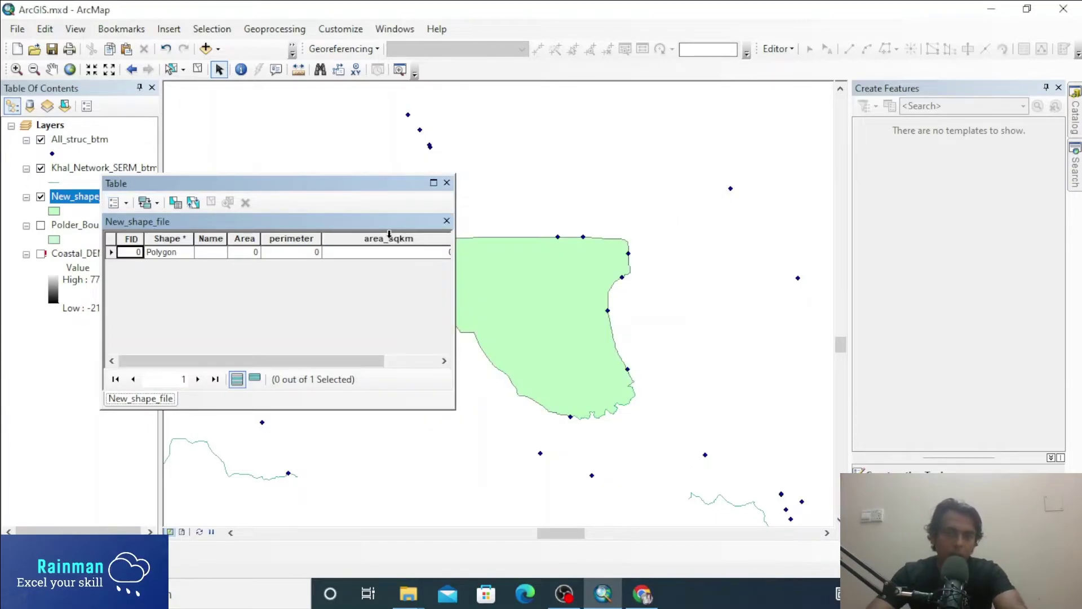
Fill the area_sqkm field with the polygon's area in square kilometers using Calculate Geometry and the data source's coordinate system
right_click(390, 235)
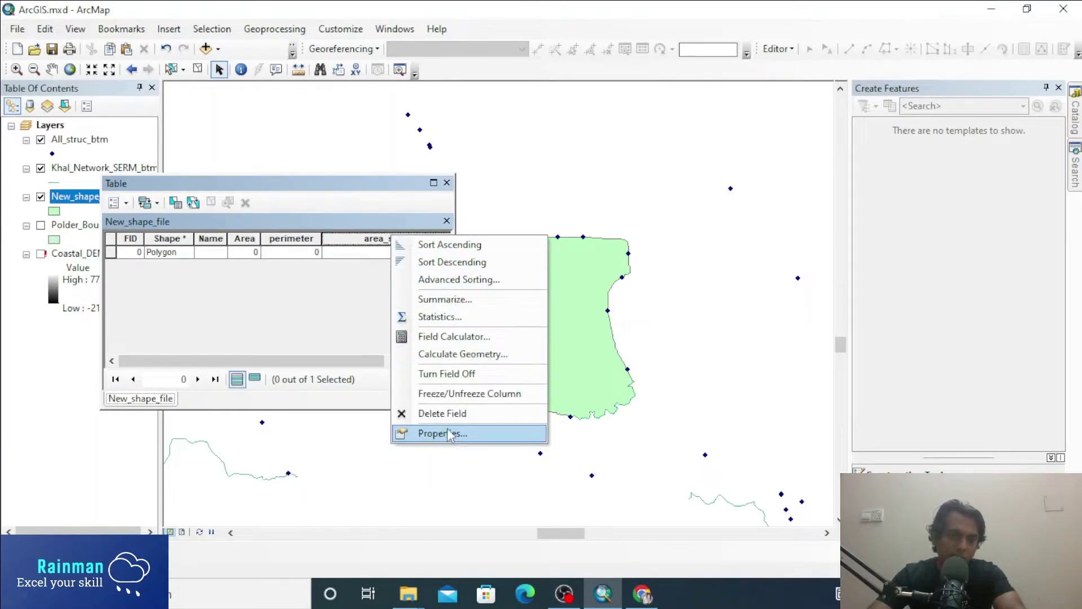
click(501, 356)
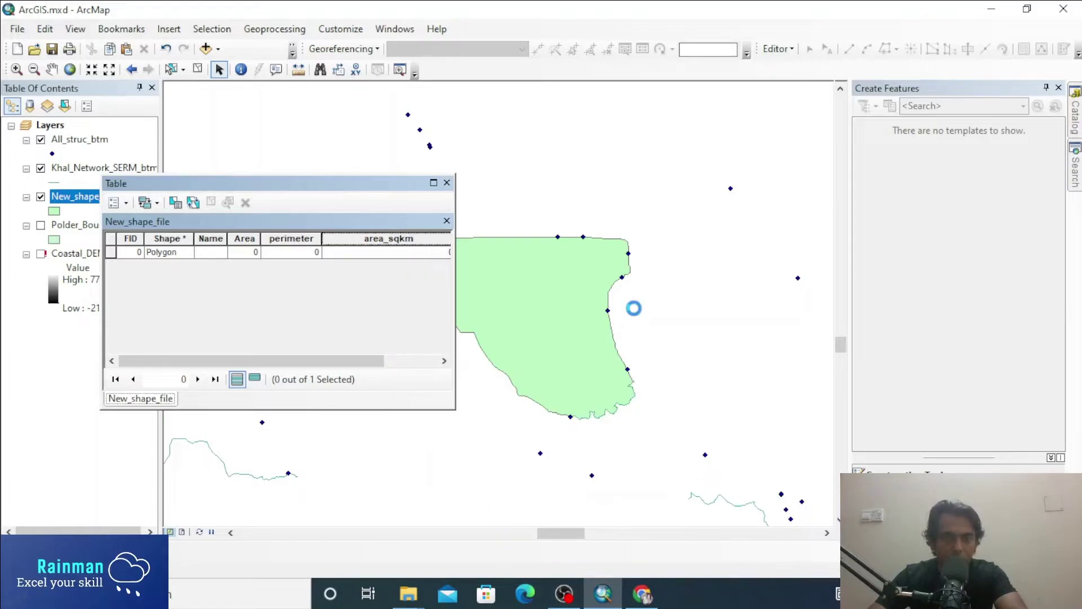
click(528, 331)
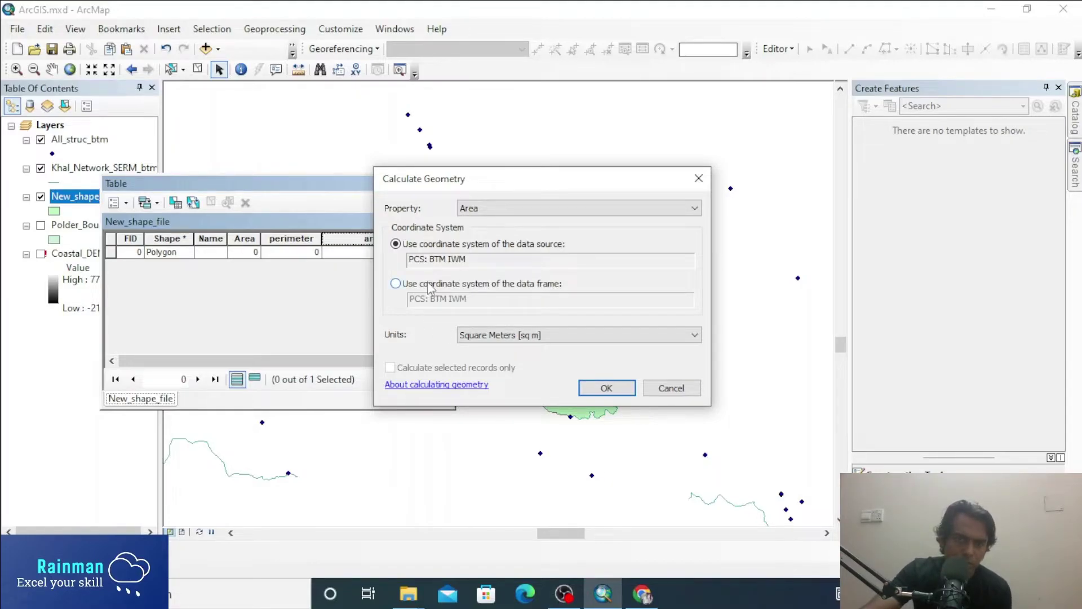
click(485, 212)
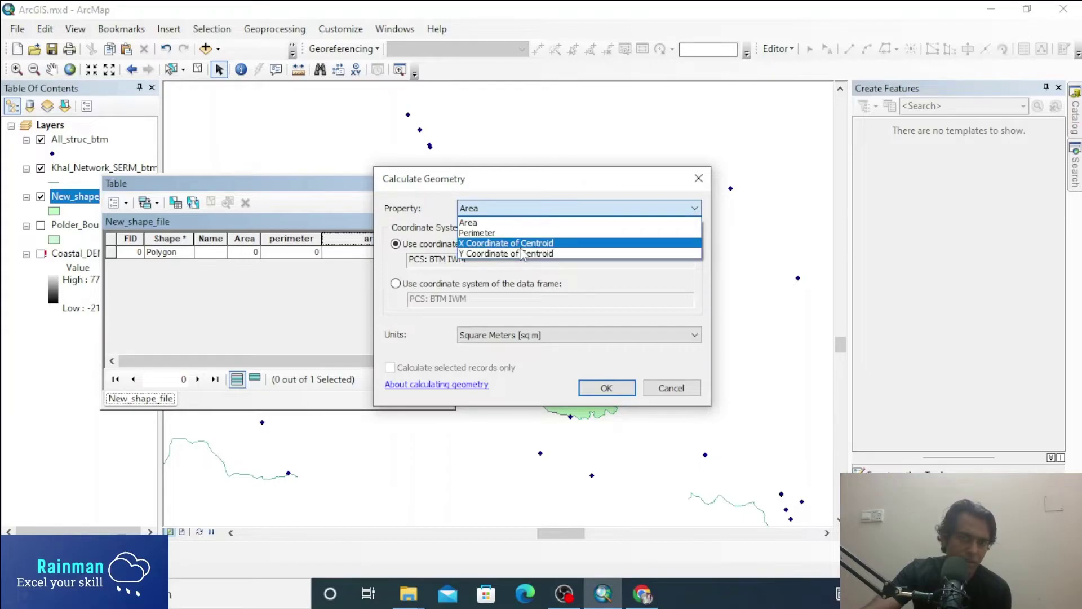
click(478, 225)
click(579, 338)
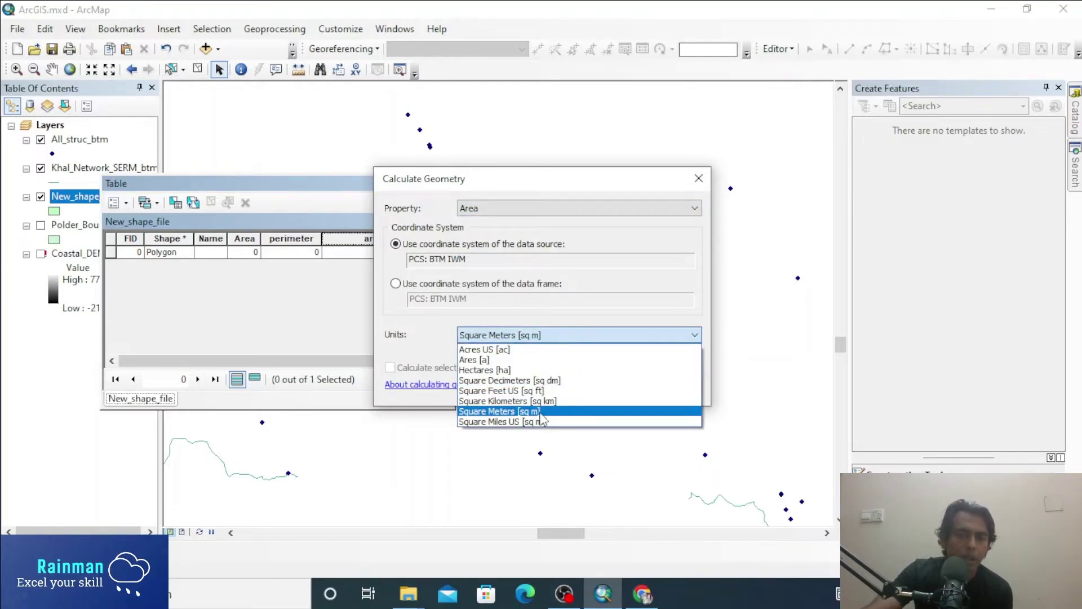
click(502, 401)
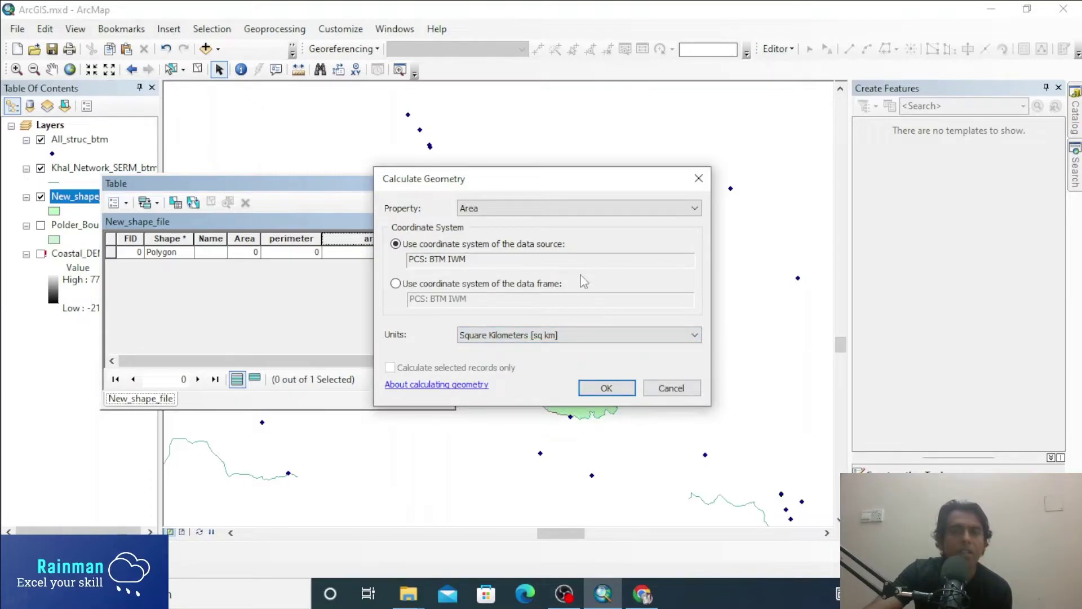
click(606, 389)
click(497, 331)
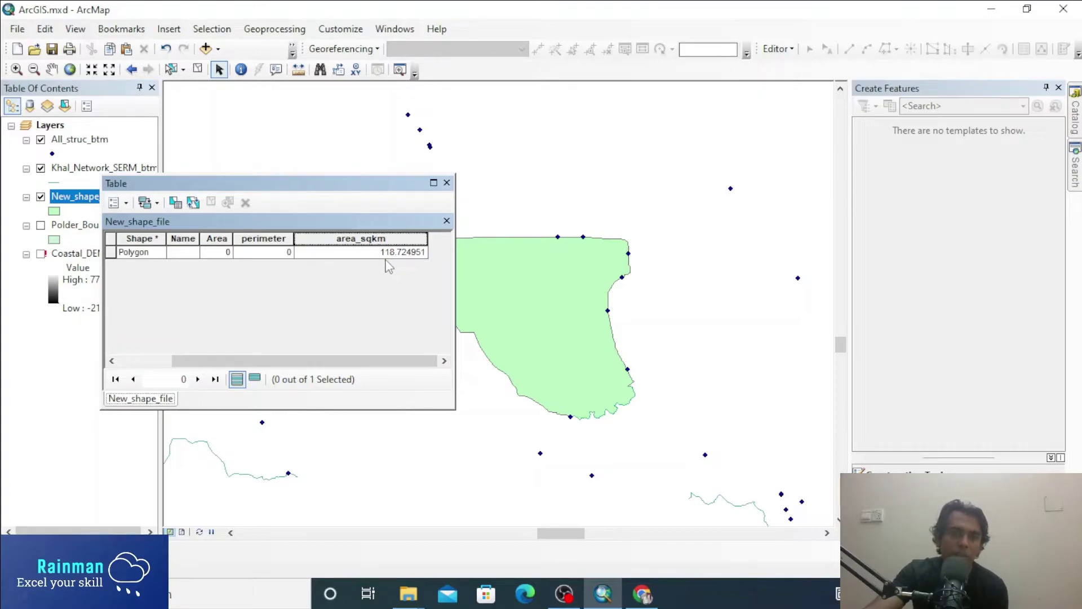
drag(372, 183, 794, 163)
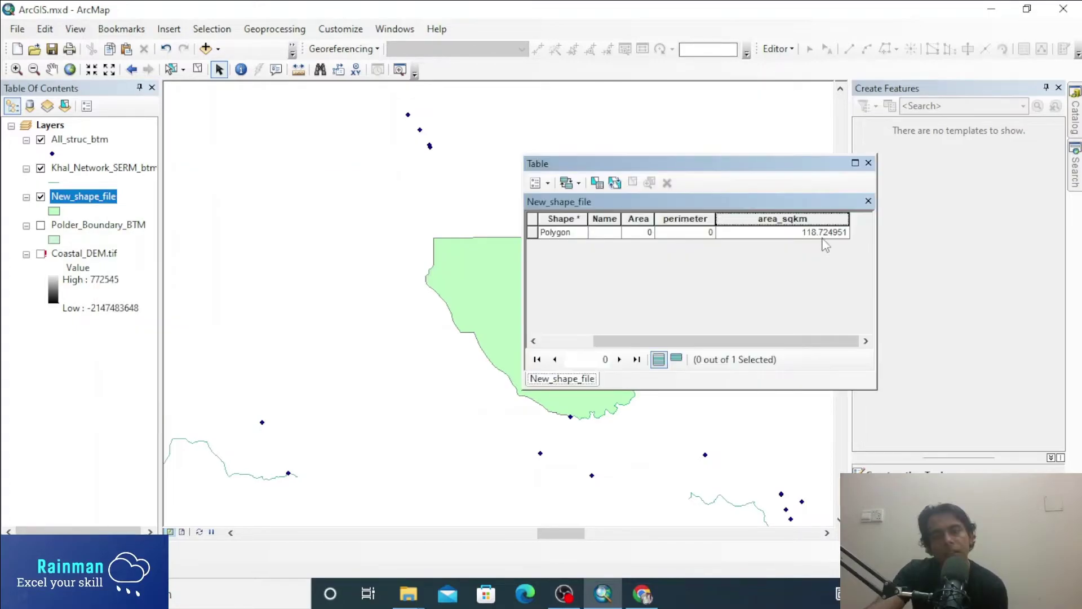
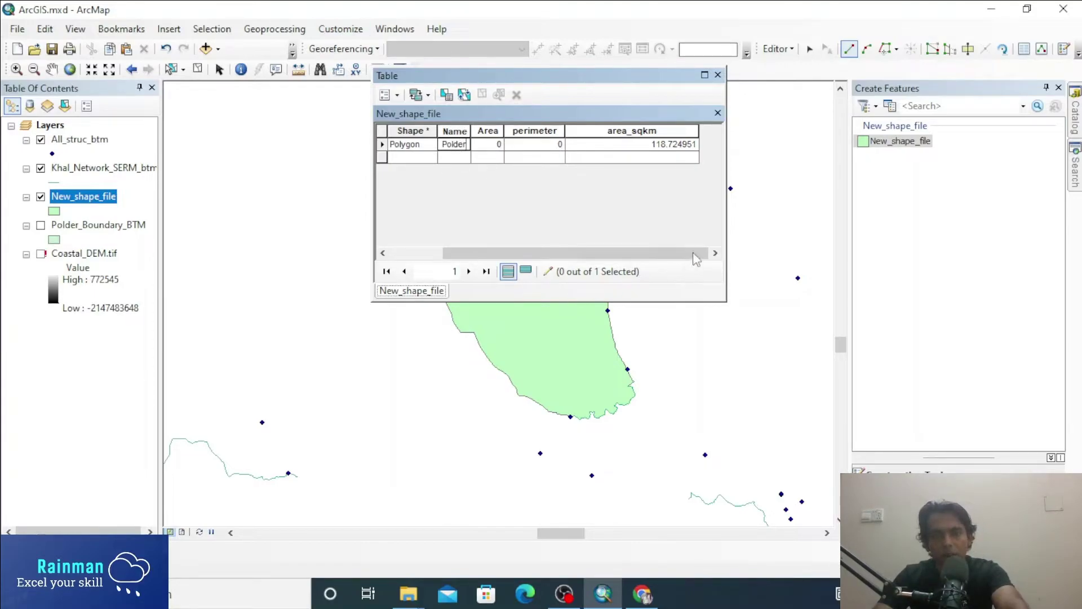
drag(696, 254, 669, 254)
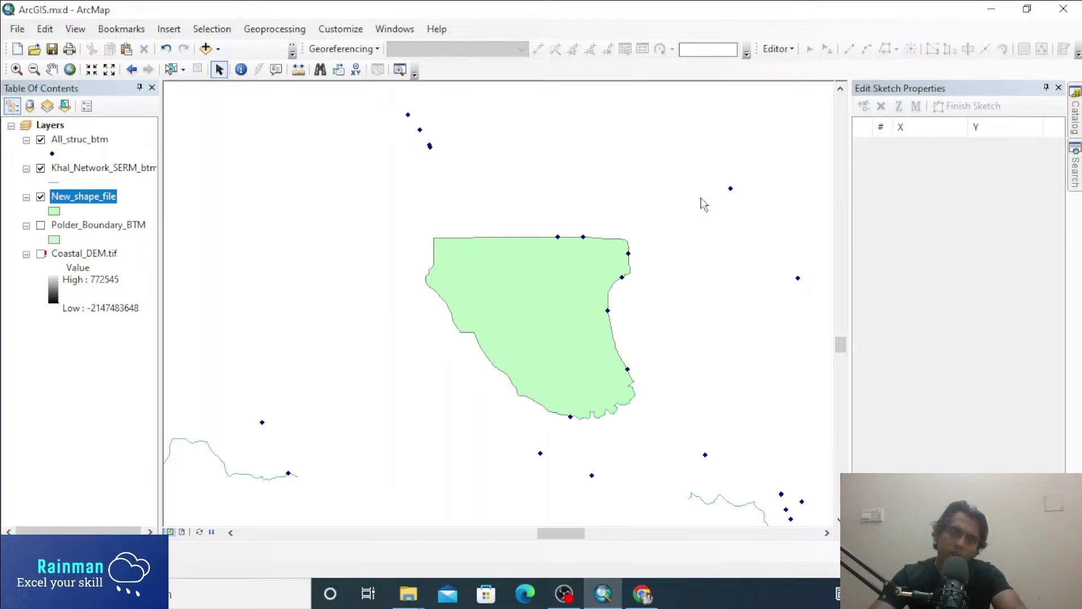
Open the All_struc_btm attribute table and examine the structure records and their BTM_X and BTM_Y coordinate fields
click(79, 140)
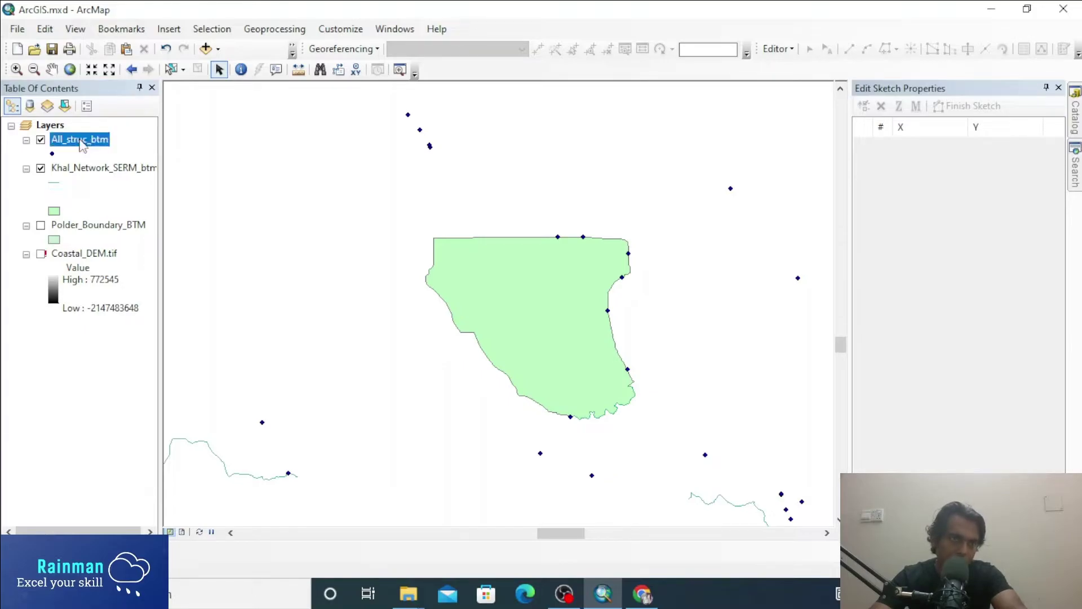
key(ctrl+t)
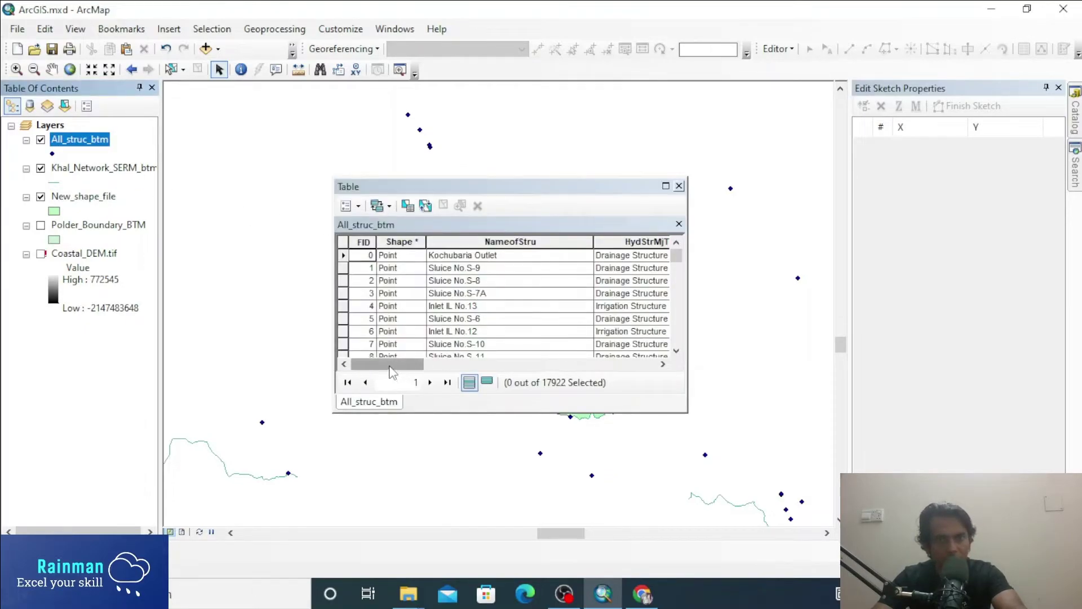
drag(395, 364, 658, 365)
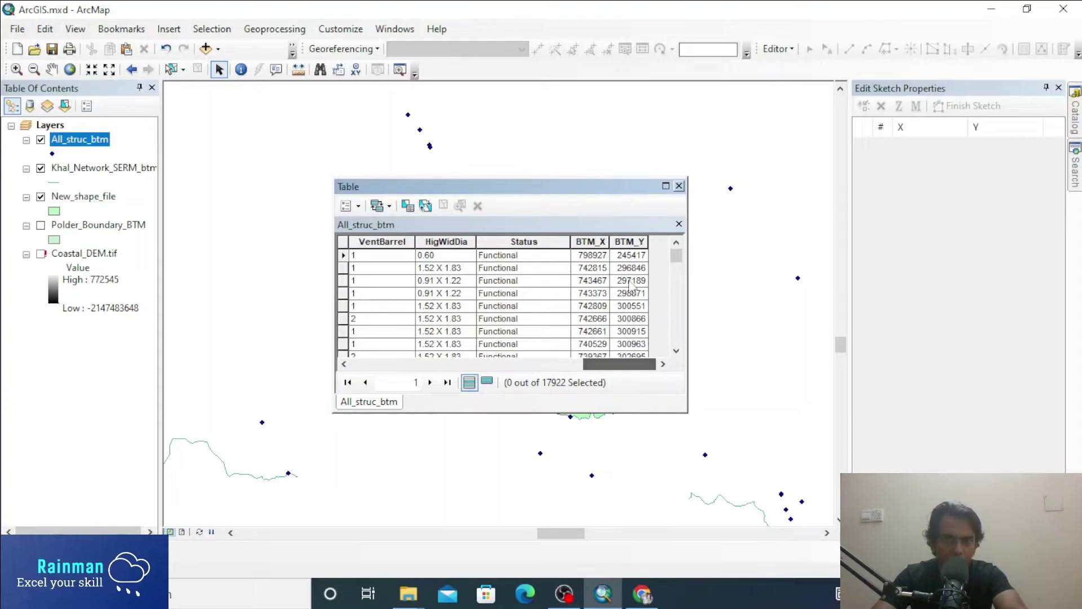
drag(676, 257, 676, 336)
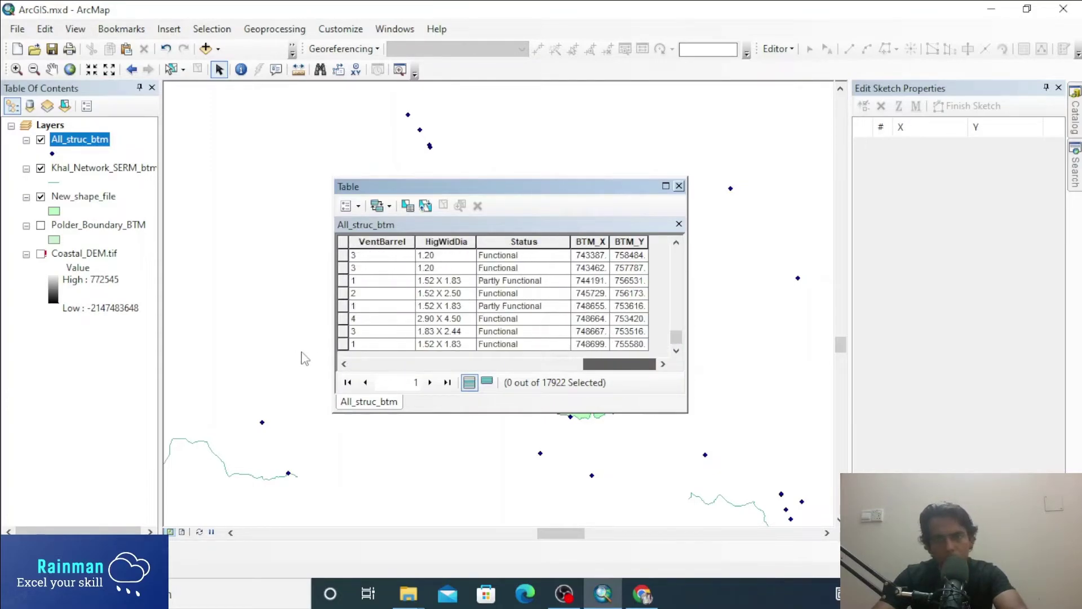
click(355, 362)
drag(392, 364, 679, 364)
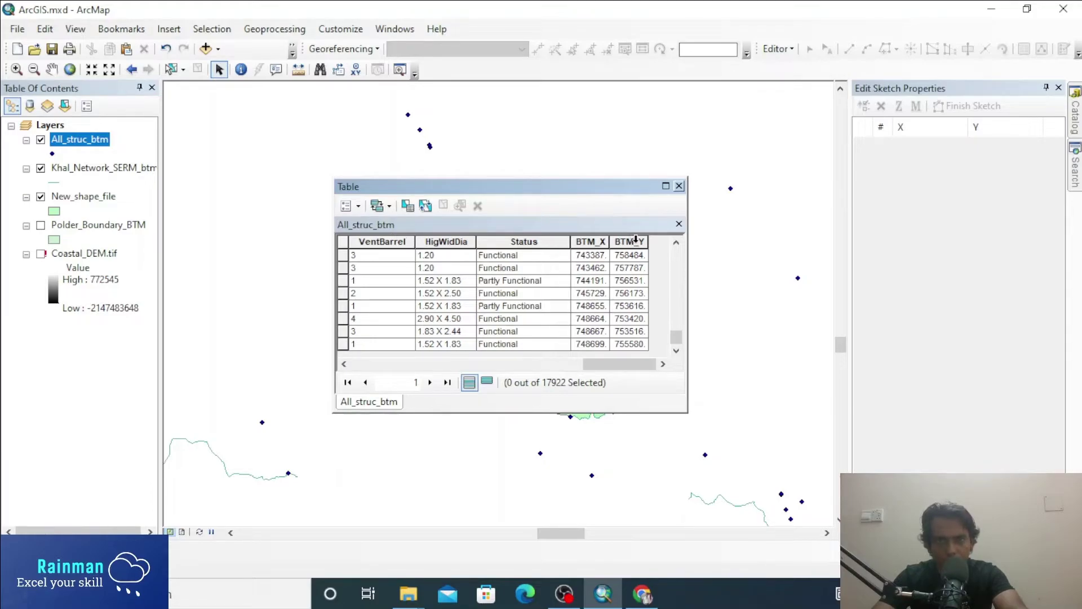
right_click(592, 236)
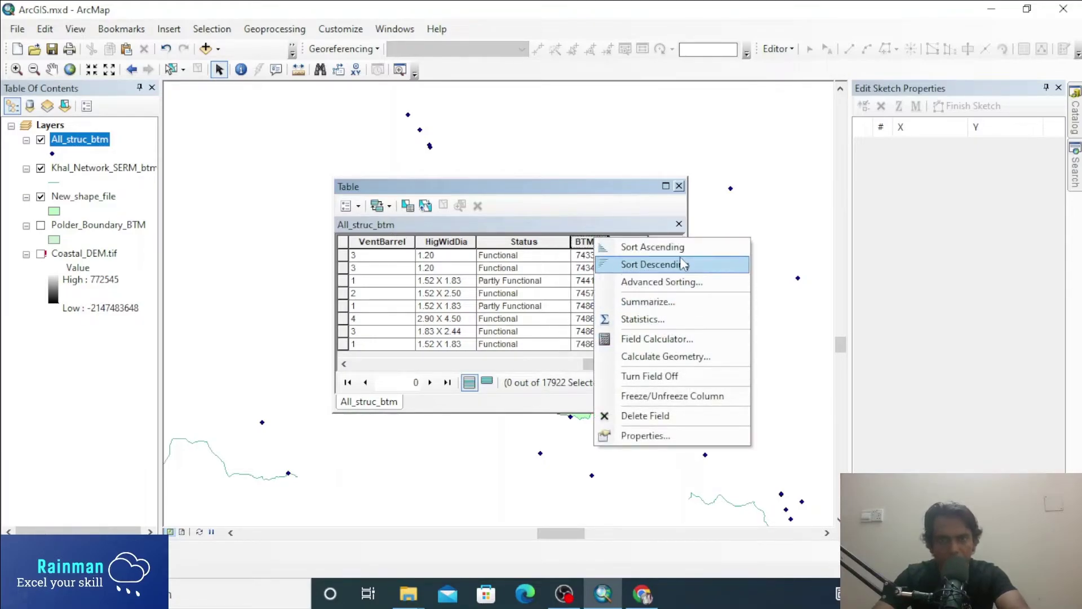
click(677, 338)
click(506, 331)
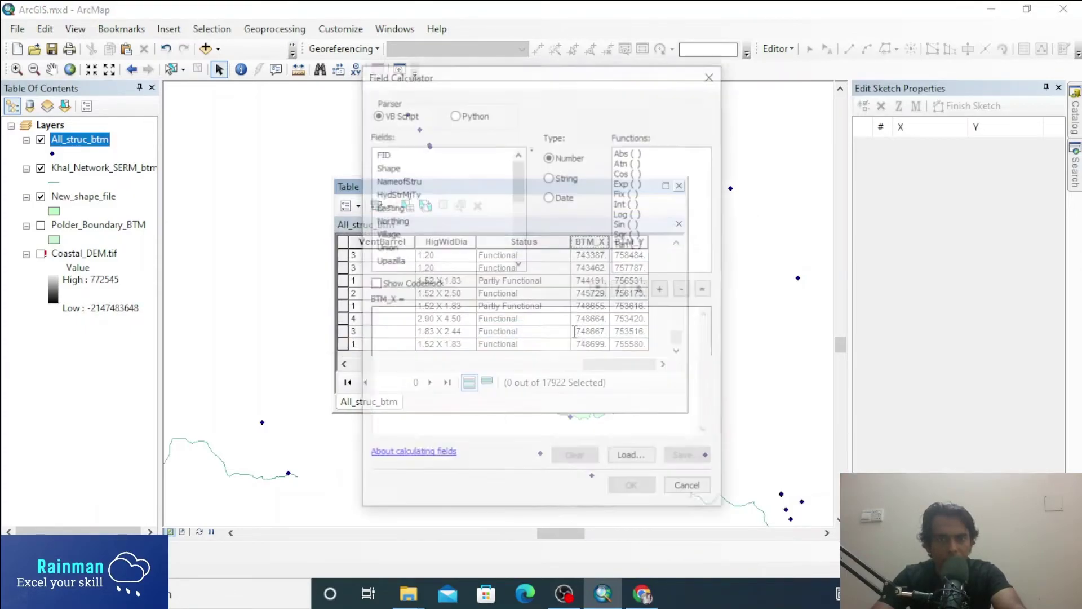
click(713, 74)
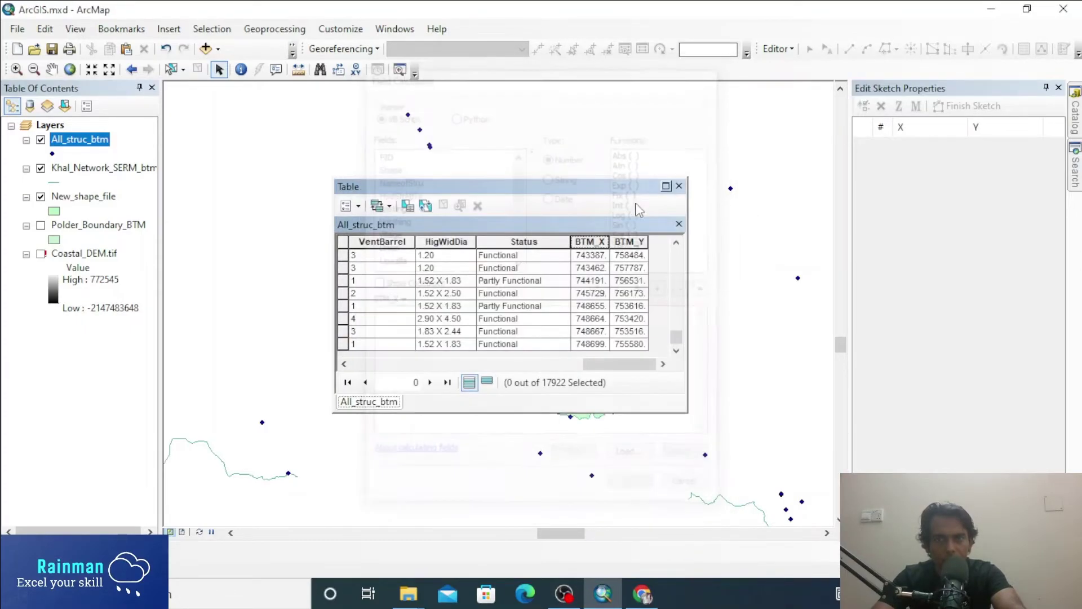
Calculate the BTM_X field as X Coordinate of Point in meters using the data source's coordinate system, and open its Field Calculator
right_click(595, 239)
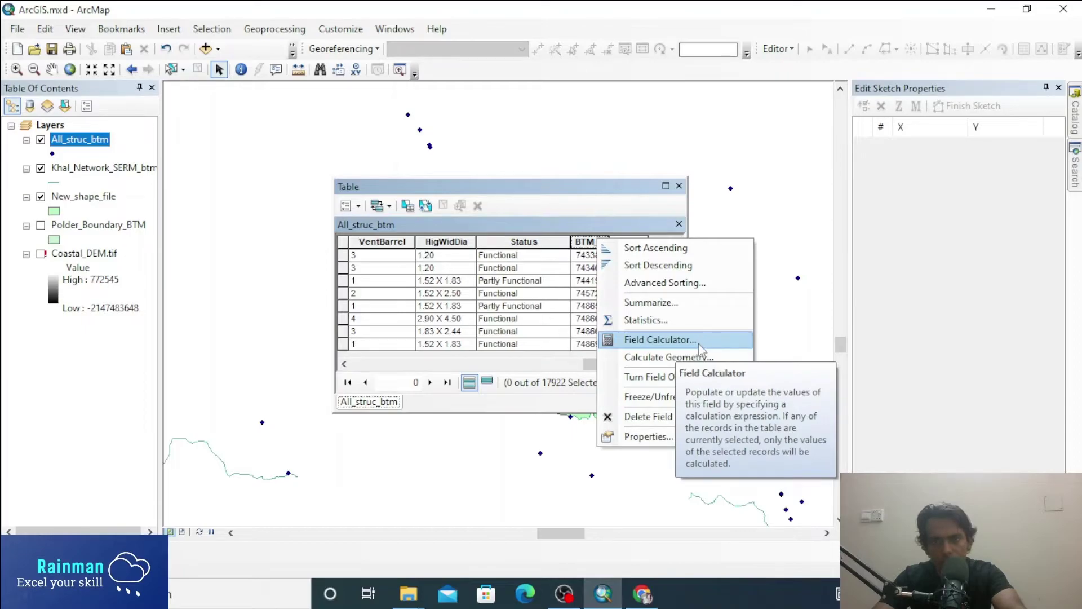
click(701, 359)
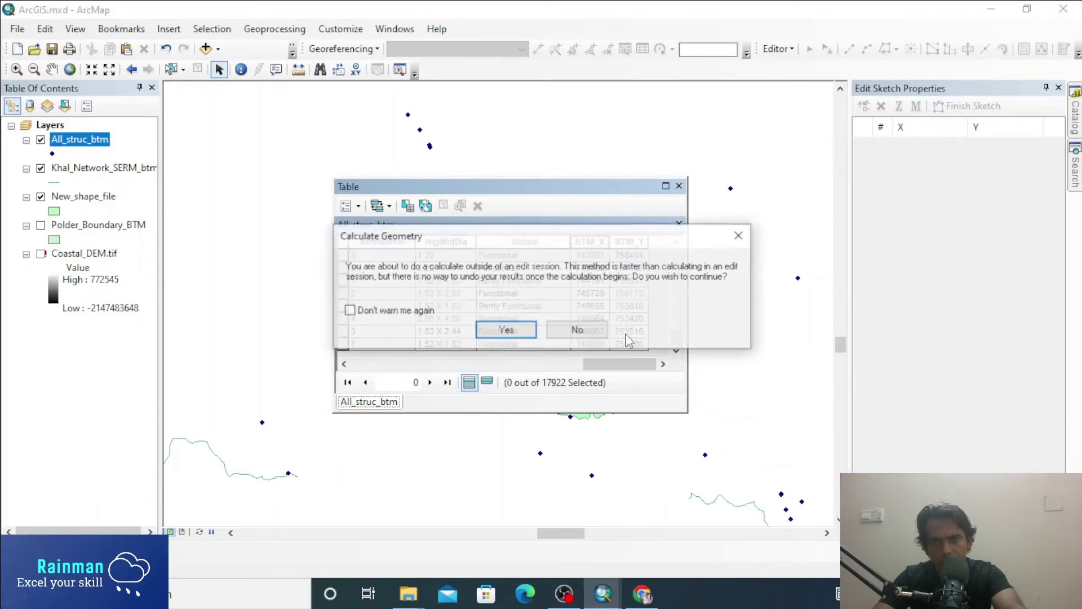
click(497, 330)
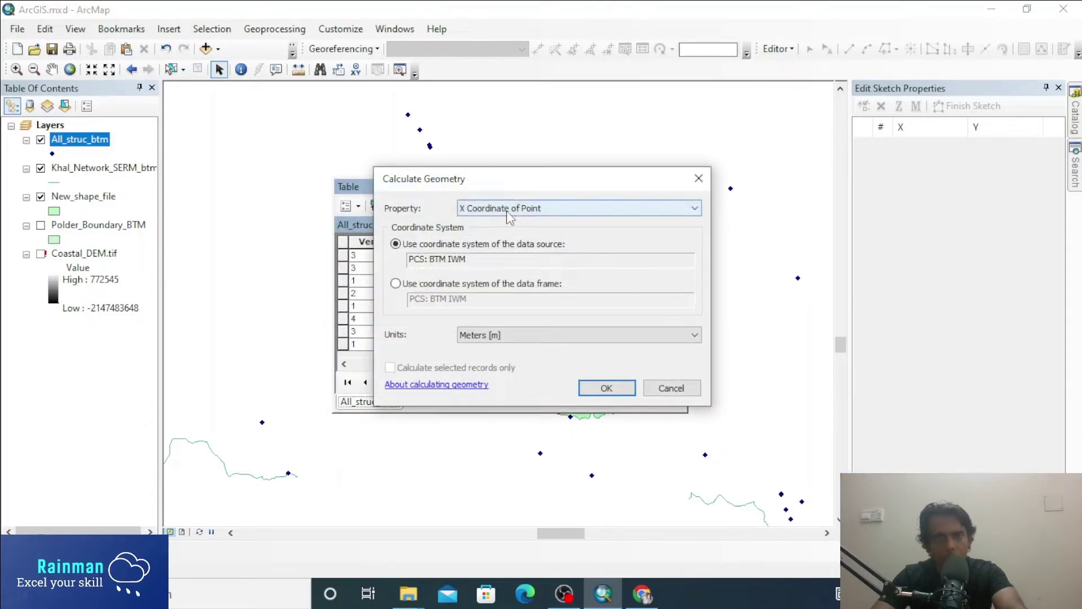
click(552, 208)
click(552, 205)
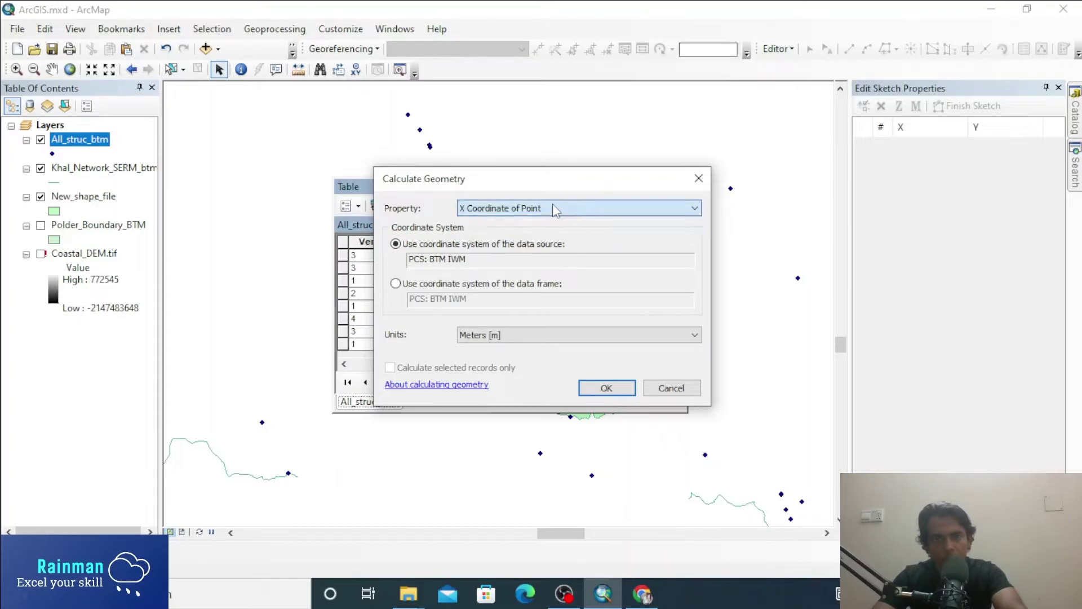
click(607, 389)
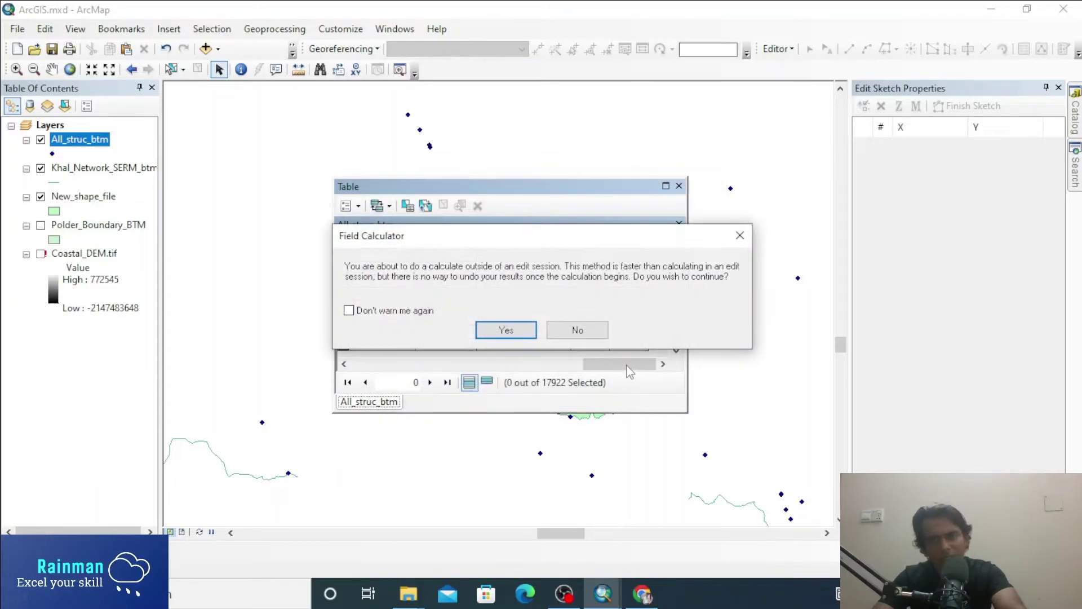
click(515, 336)
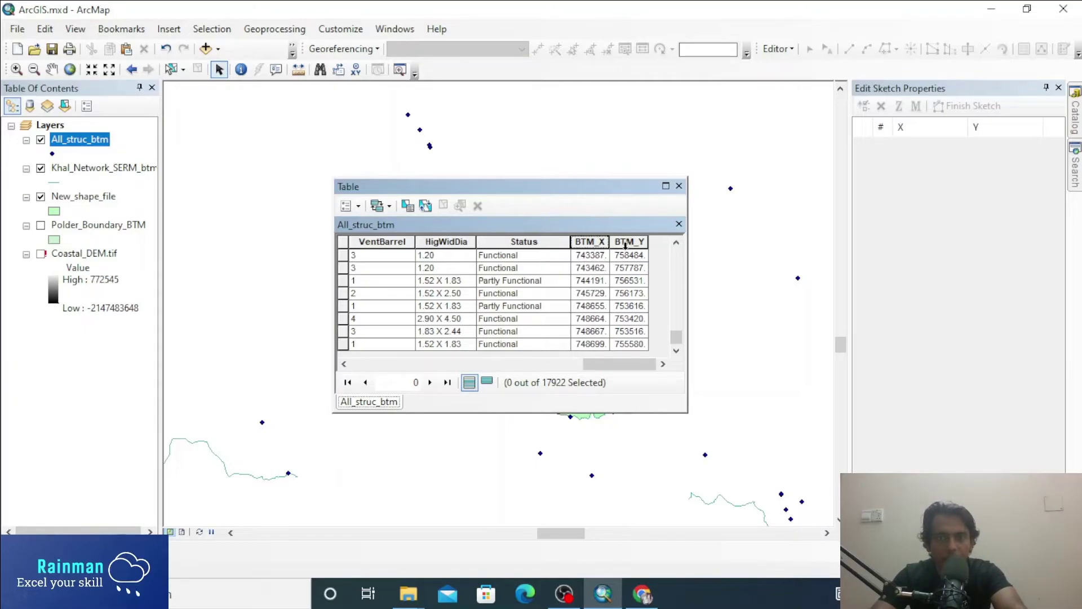
Start a new field named xy of type Double in the All_struc_btm attribute table
click(261, 225)
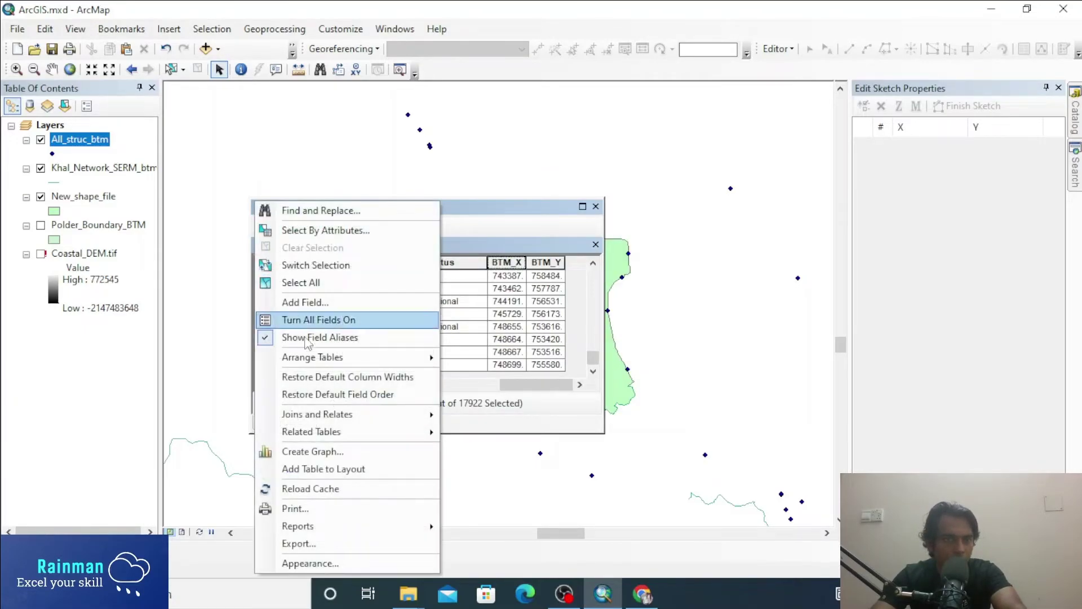
click(305, 302)
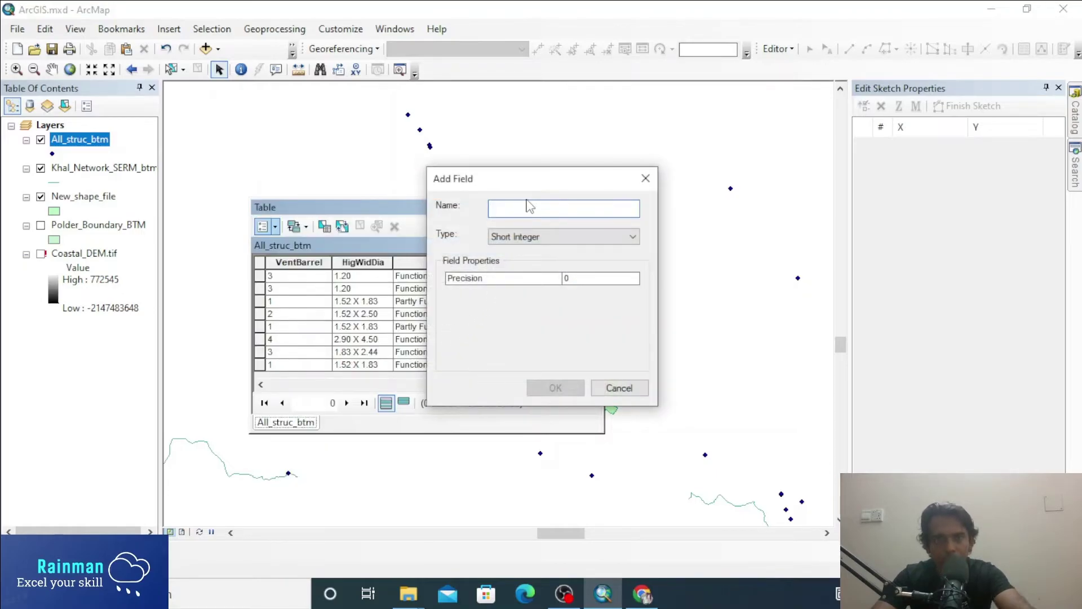
text(x)
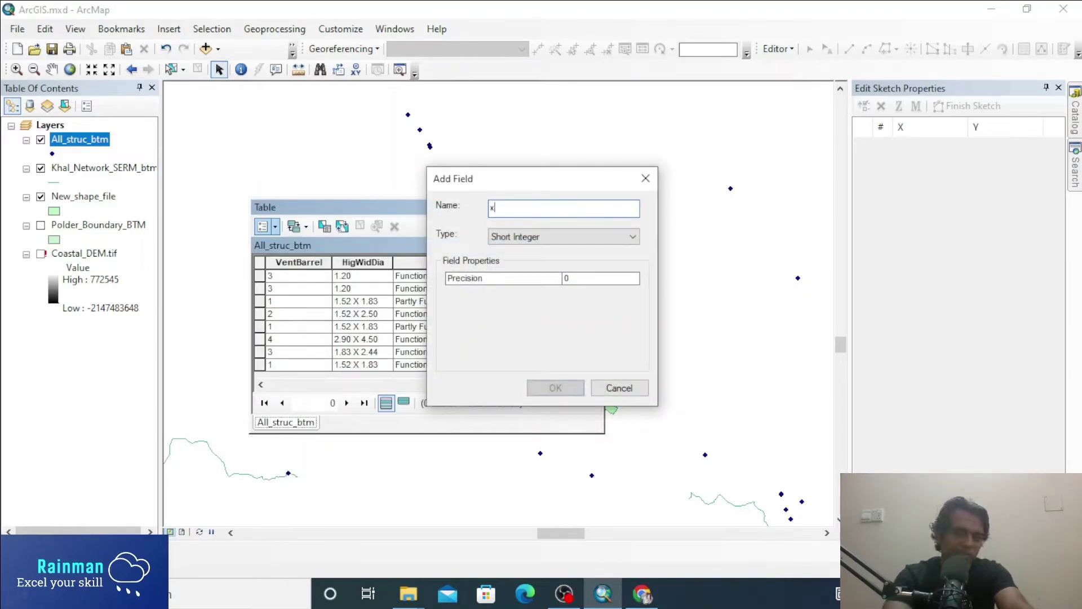
text(xkj)
key(BackSpace)
key(BackSpace)
key(BackSpace)
key(BackSpace)
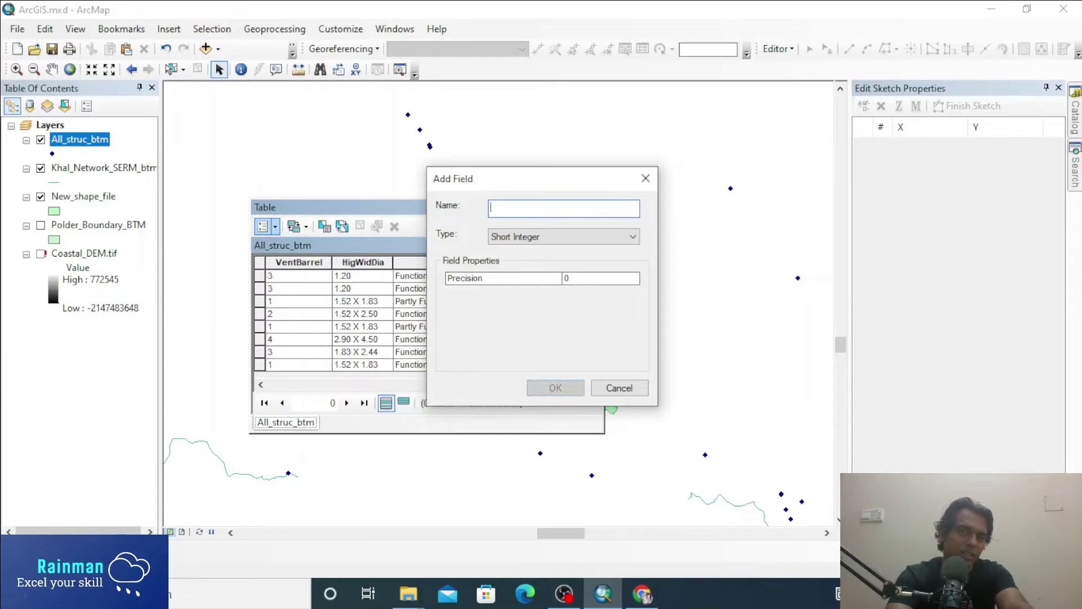
text(xy)
click(495, 239)
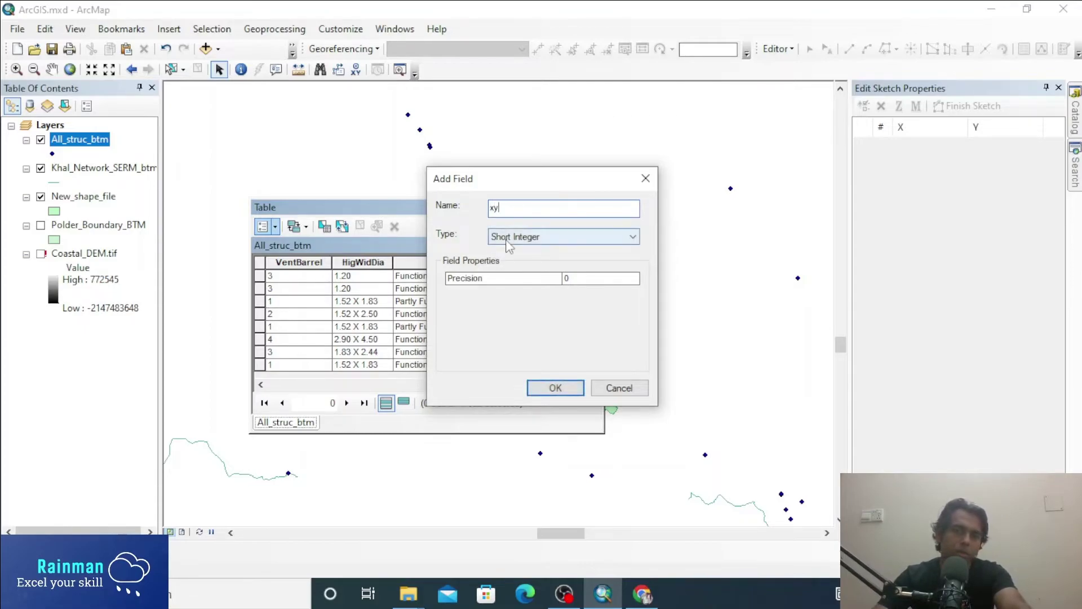
click(524, 281)
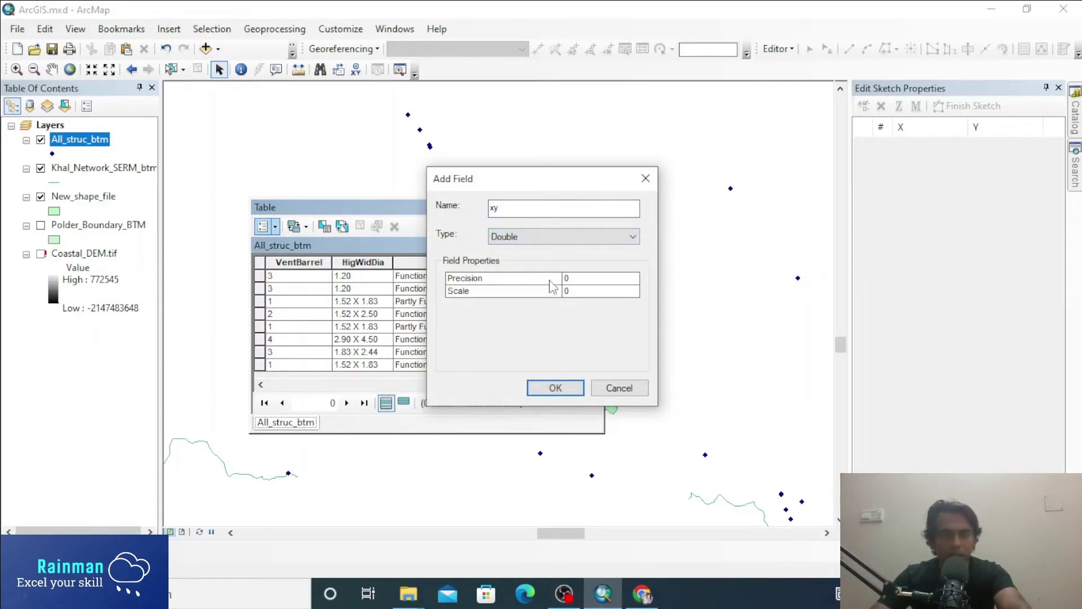
Set the new field's precision to 2 and scale to 9, and create it
click(592, 279)
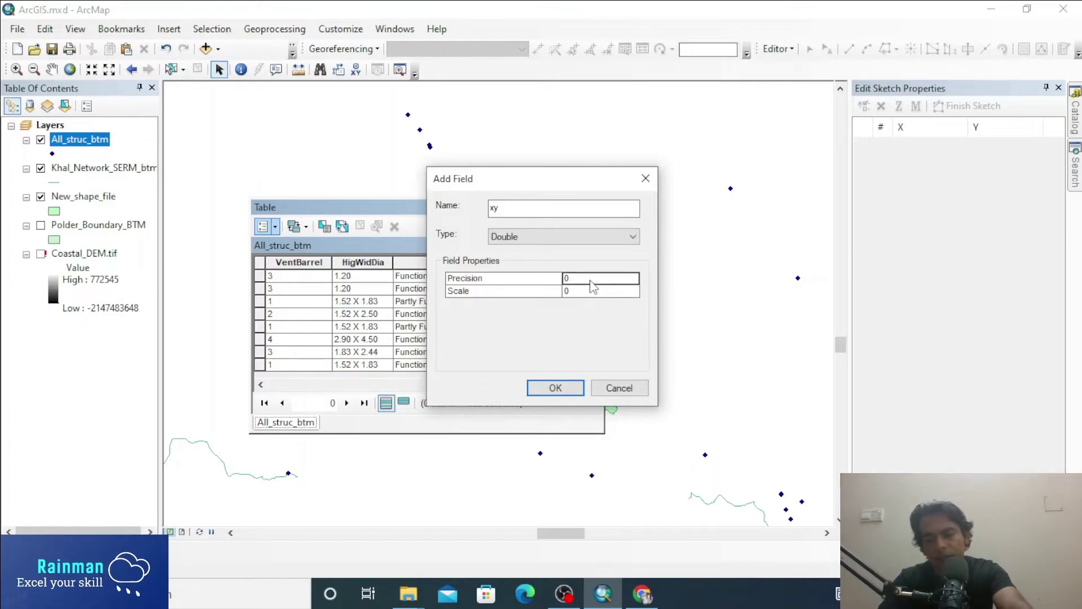
key(BackSpace)
text(2)
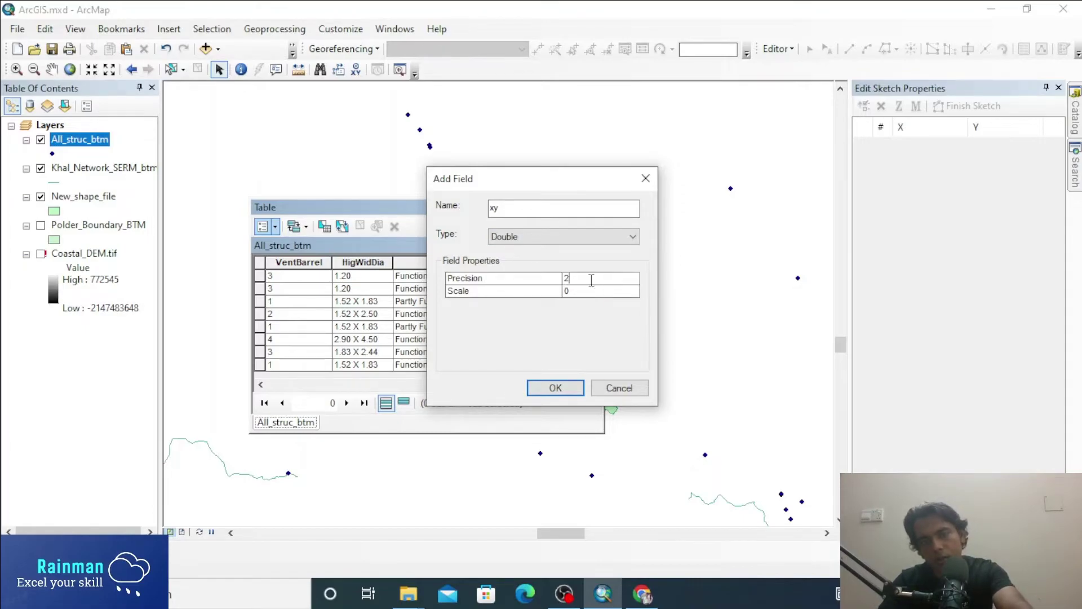
click(588, 292)
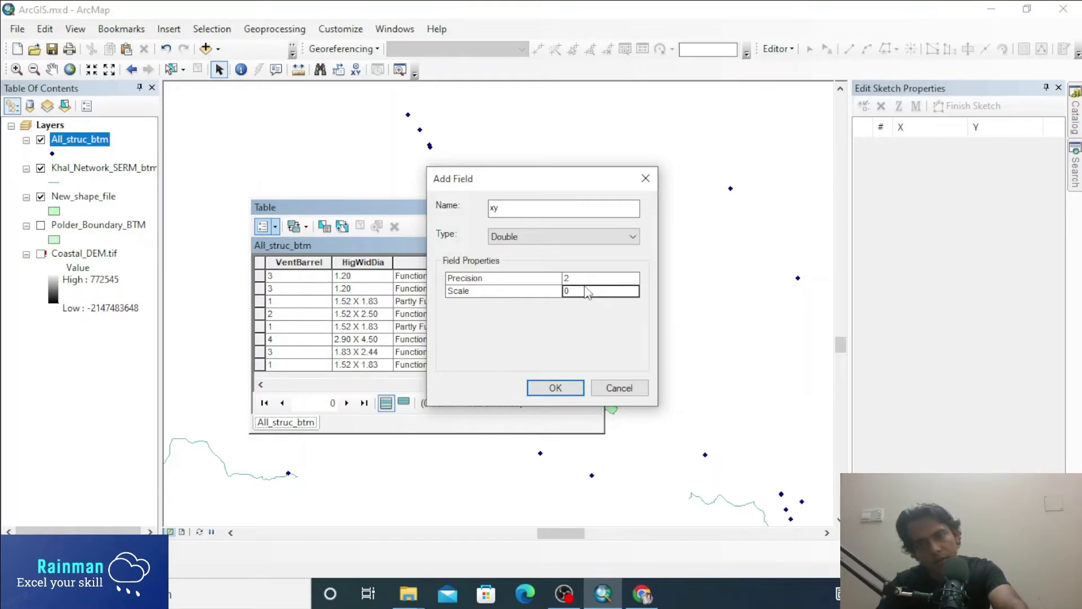
key(BackSpace)
text(9)
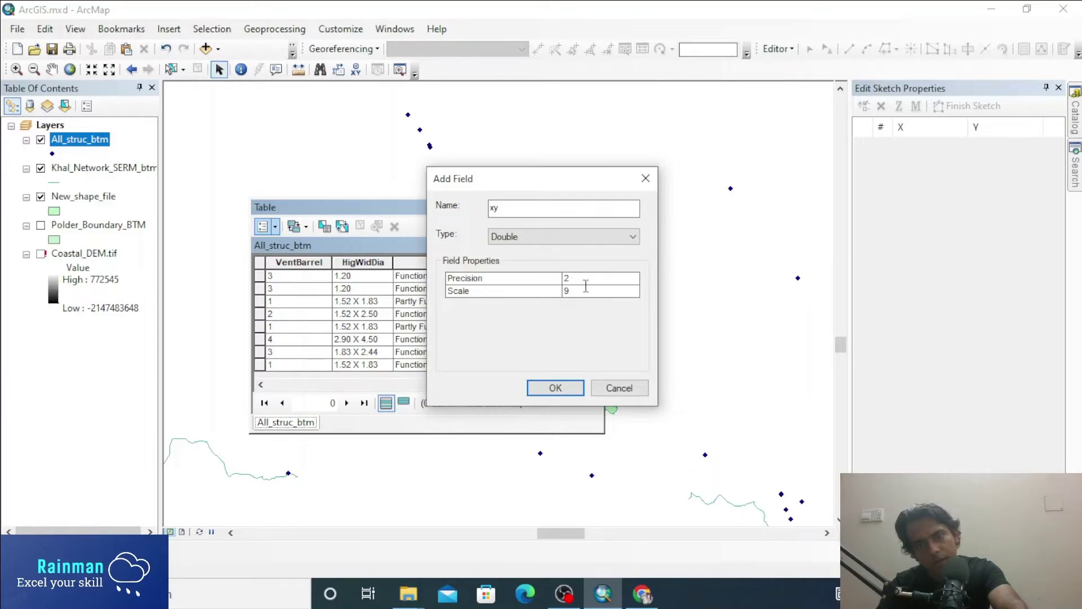
click(555, 388)
Calculate the xy field as [BTM_X]+ [BTM_Y] with Field Calculator and compare the first record's coordinates with the sum
right_click(525, 261)
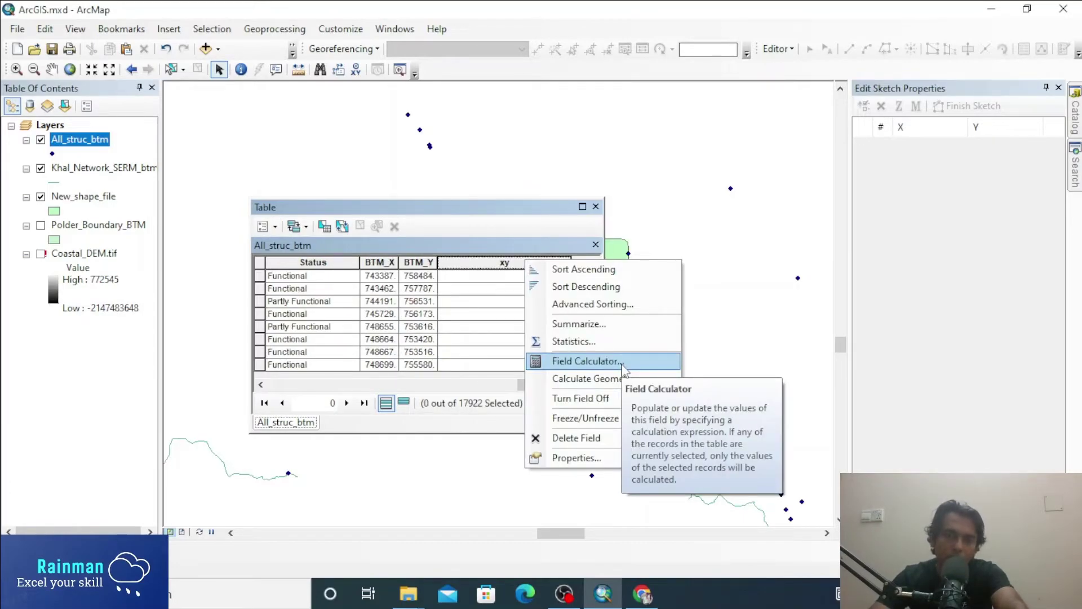
click(622, 365)
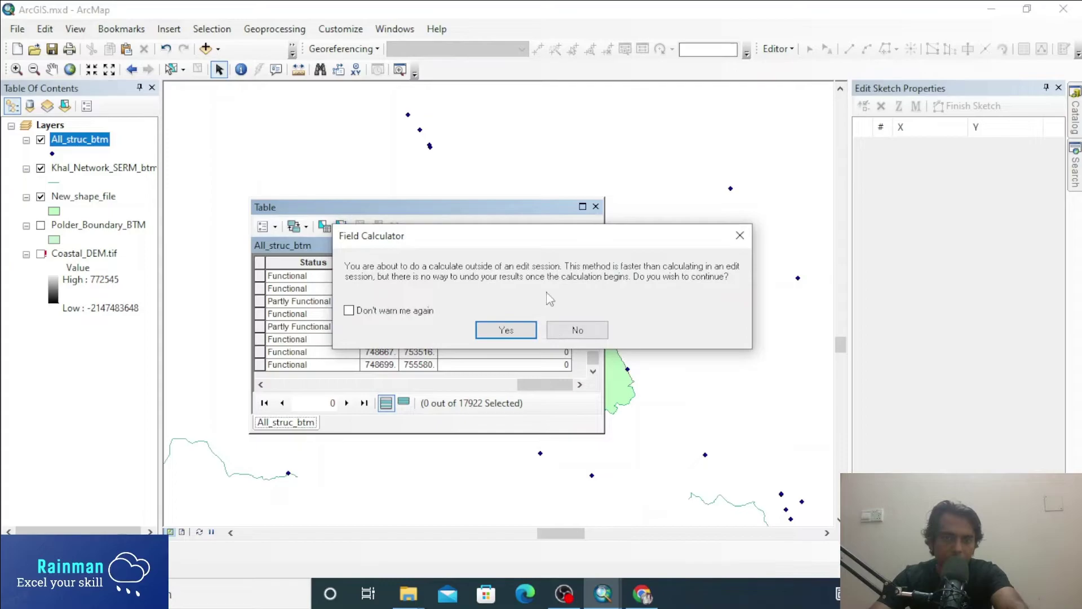
click(505, 333)
drag(570, 73, 927, 168)
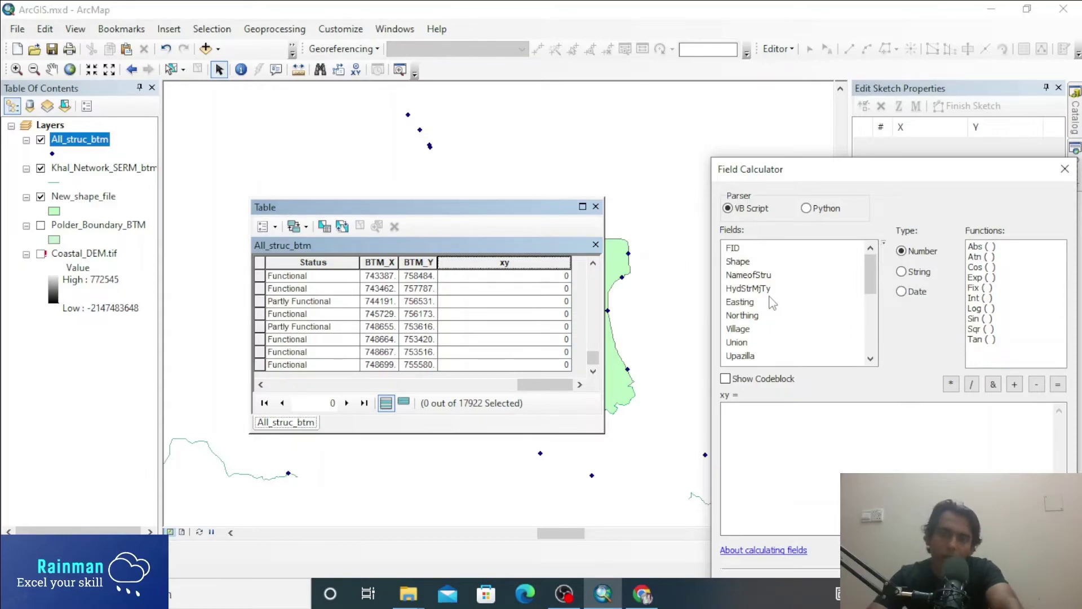
scroll(758, 287, down, 6)
double_click(738, 329)
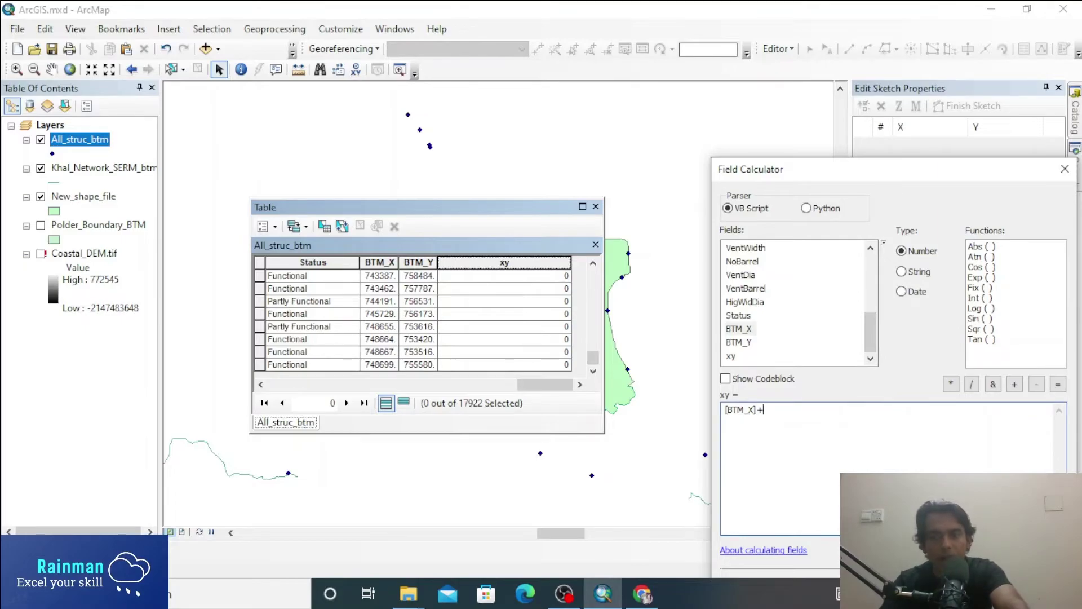
double_click(738, 342)
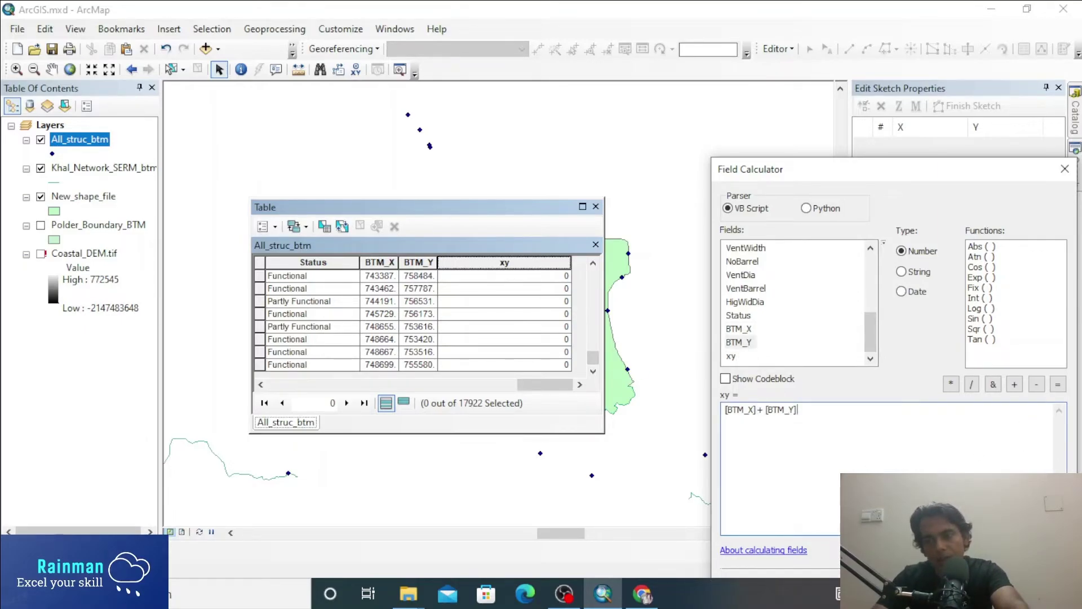
drag(937, 170, 777, 65)
click(815, 467)
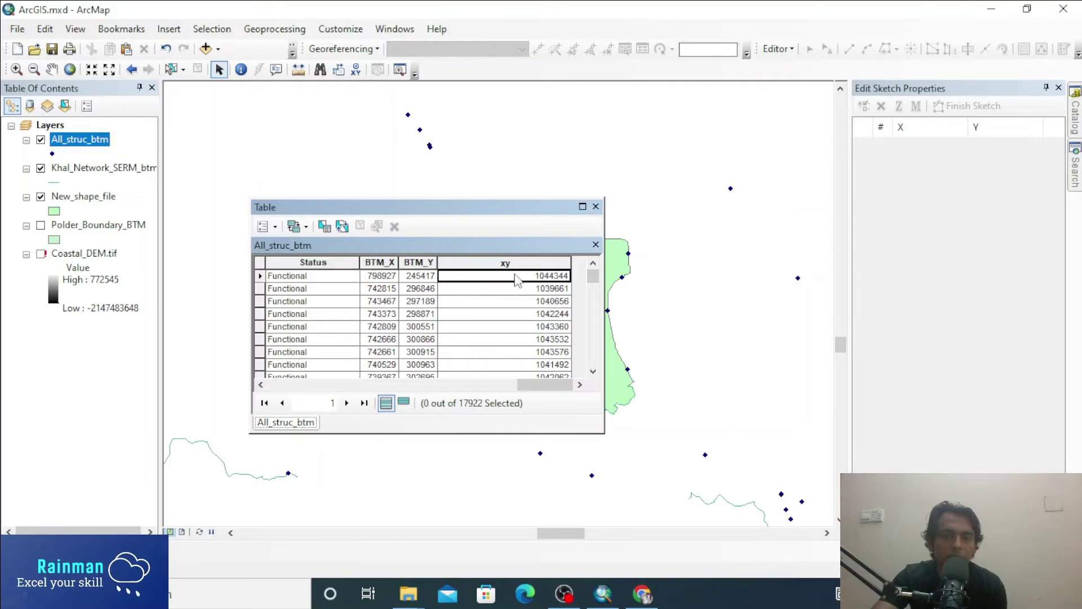
click(379, 277)
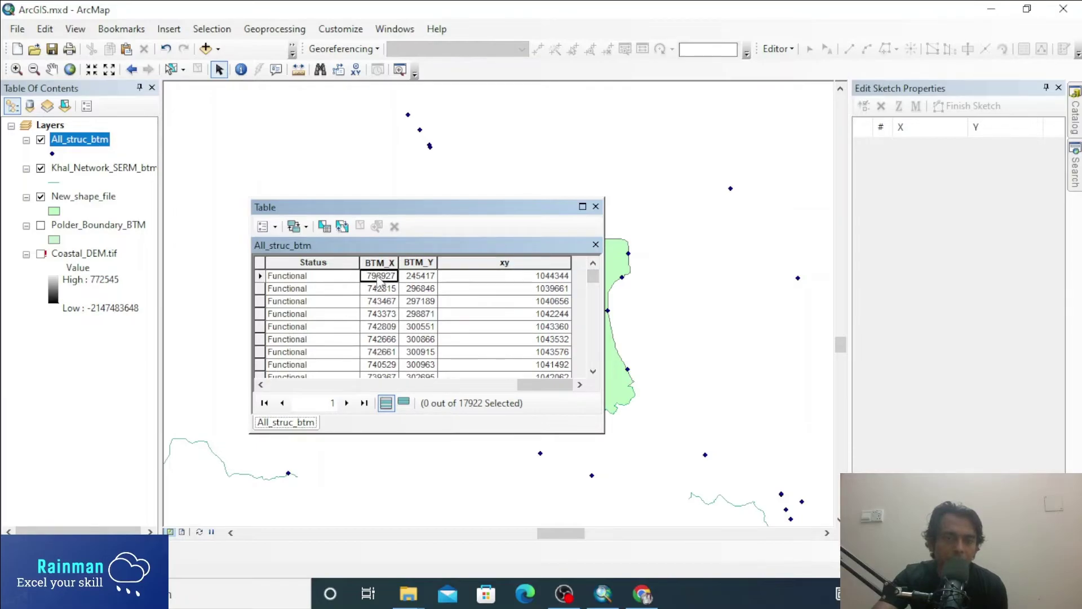
click(419, 277)
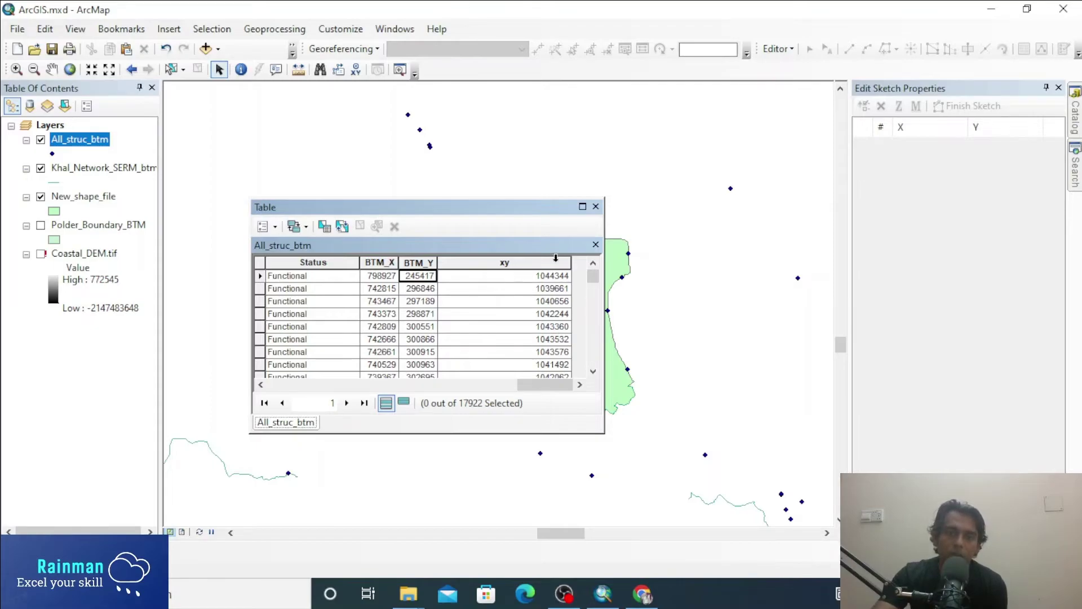
Reopen Field Calculator for the xy field, switch the parser to Python and run the [BTM_X]+ [BTM_Y] expression
right_click(532, 266)
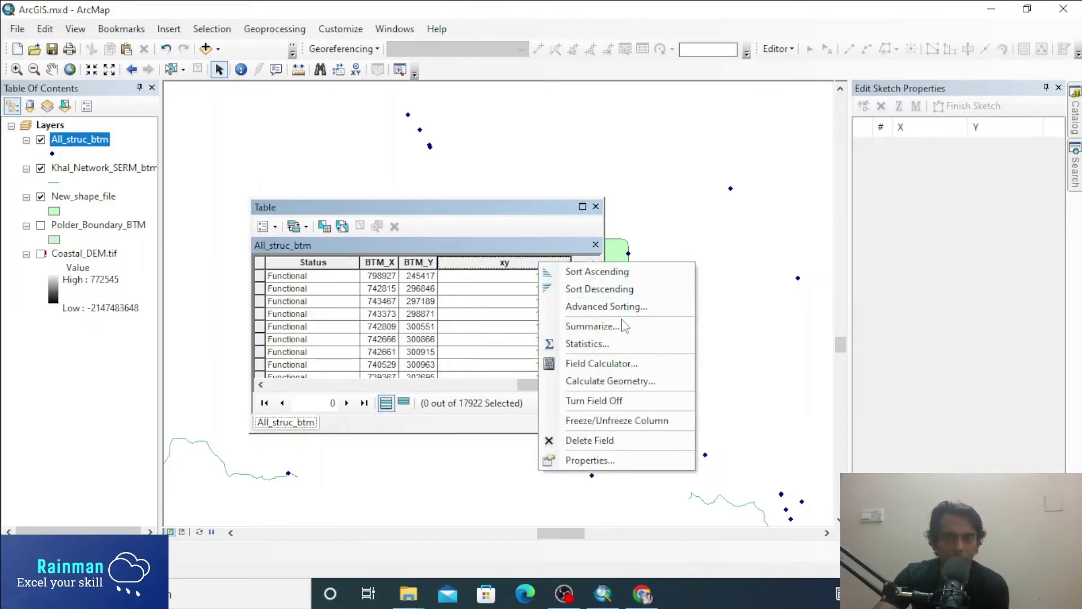
click(622, 365)
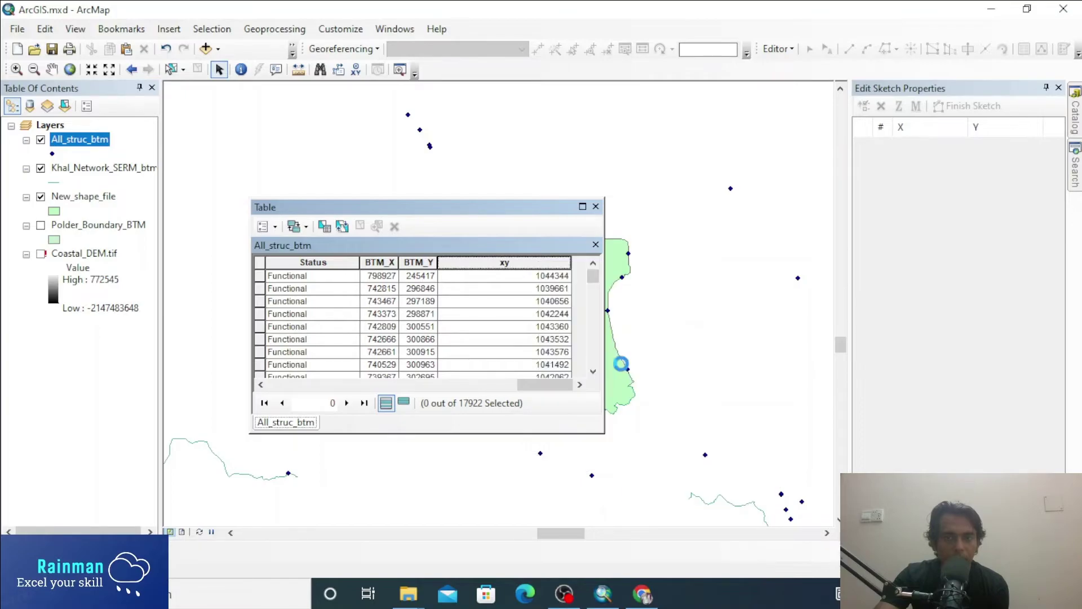
click(505, 330)
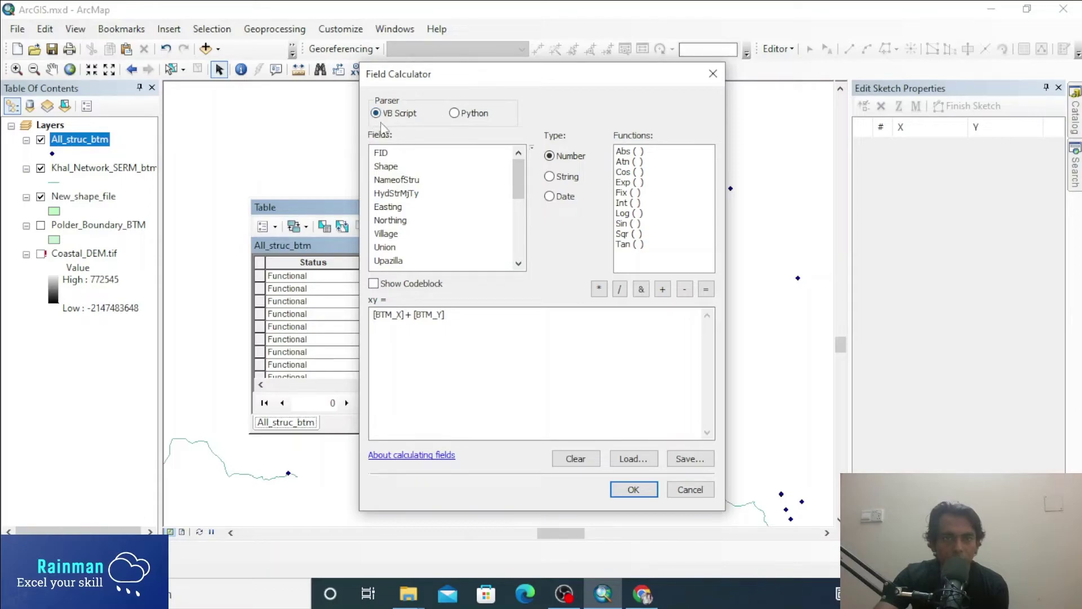
click(455, 113)
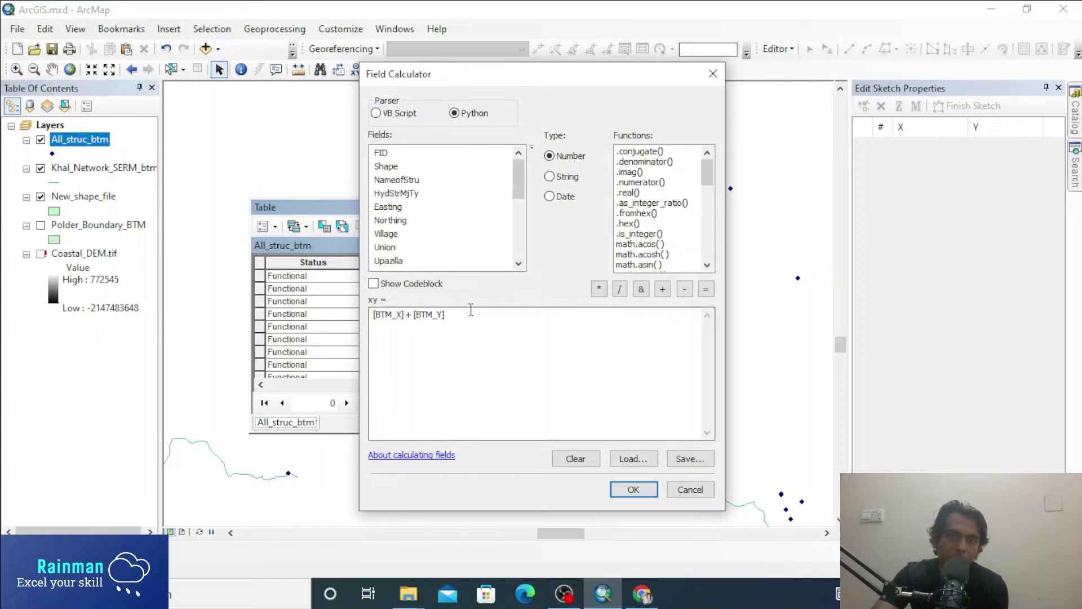
click(428, 330)
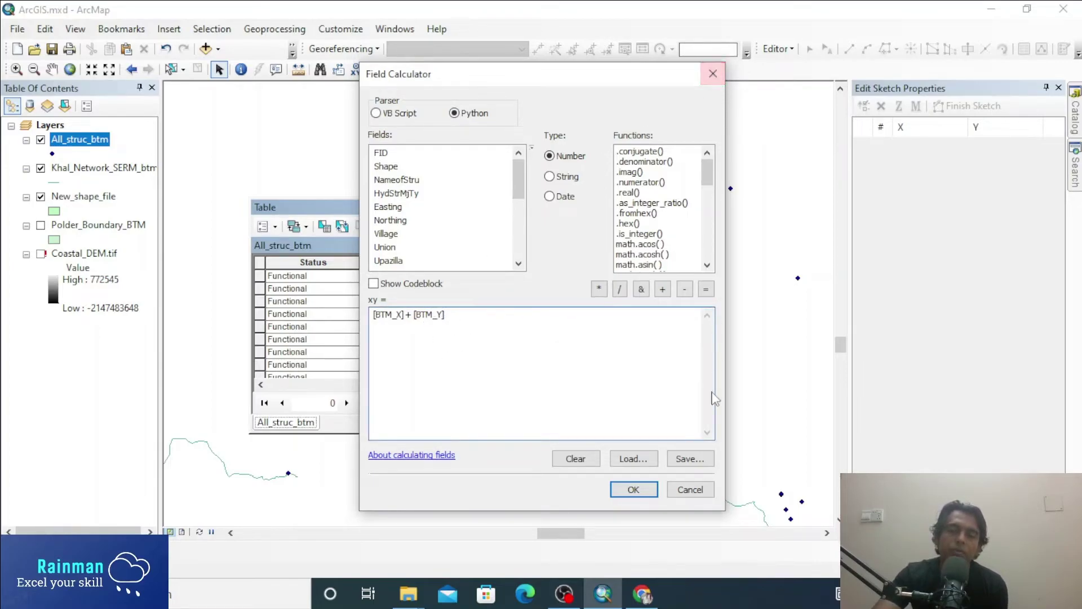
click(630, 489)
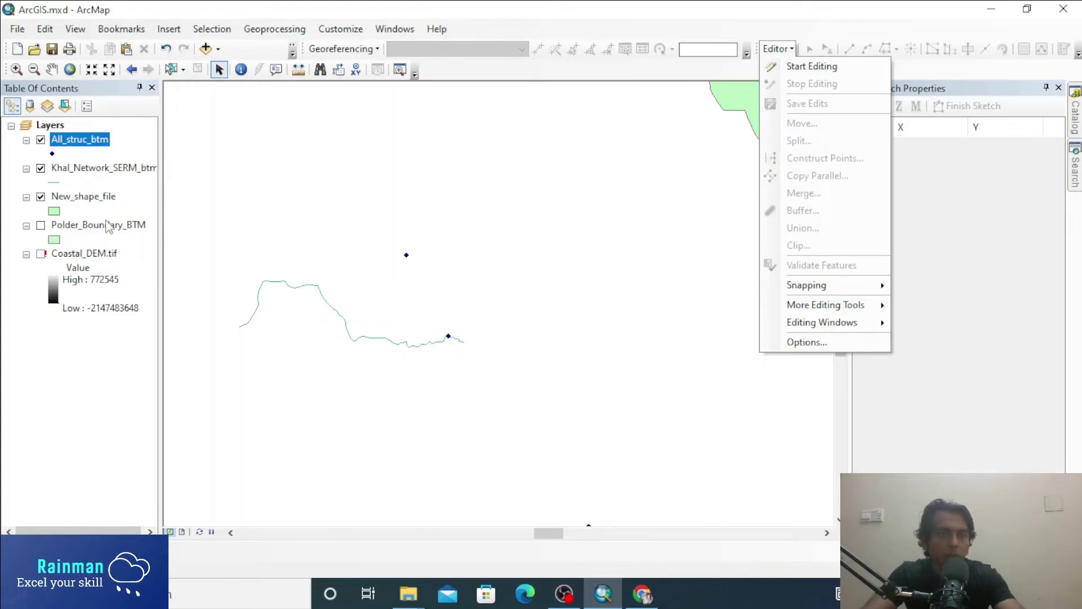
Start an edit session on the Khal_Network_SERM_btm layer
click(112, 176)
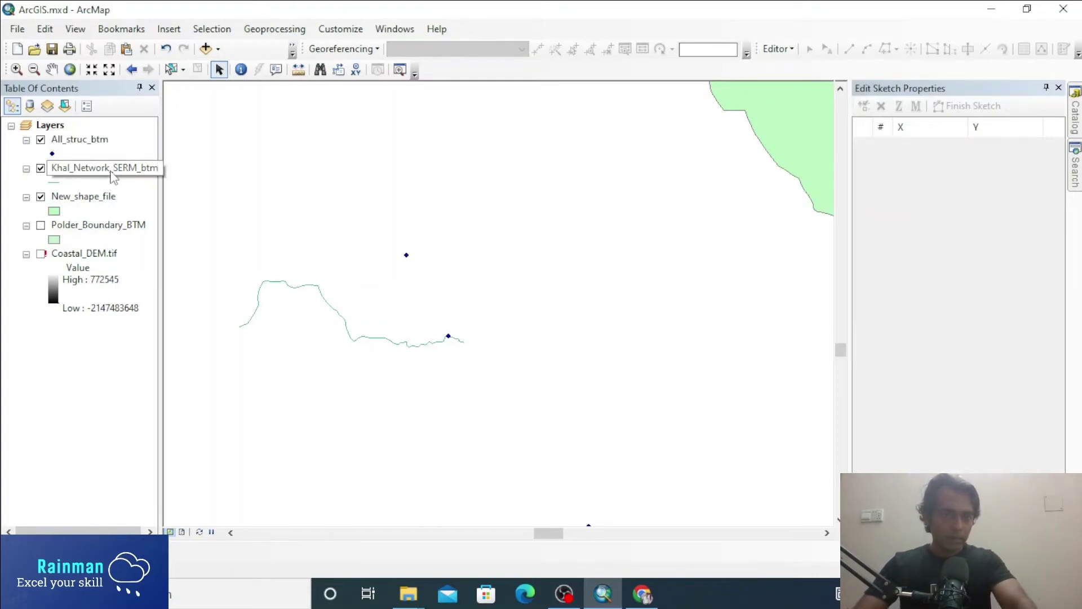
click(112, 173)
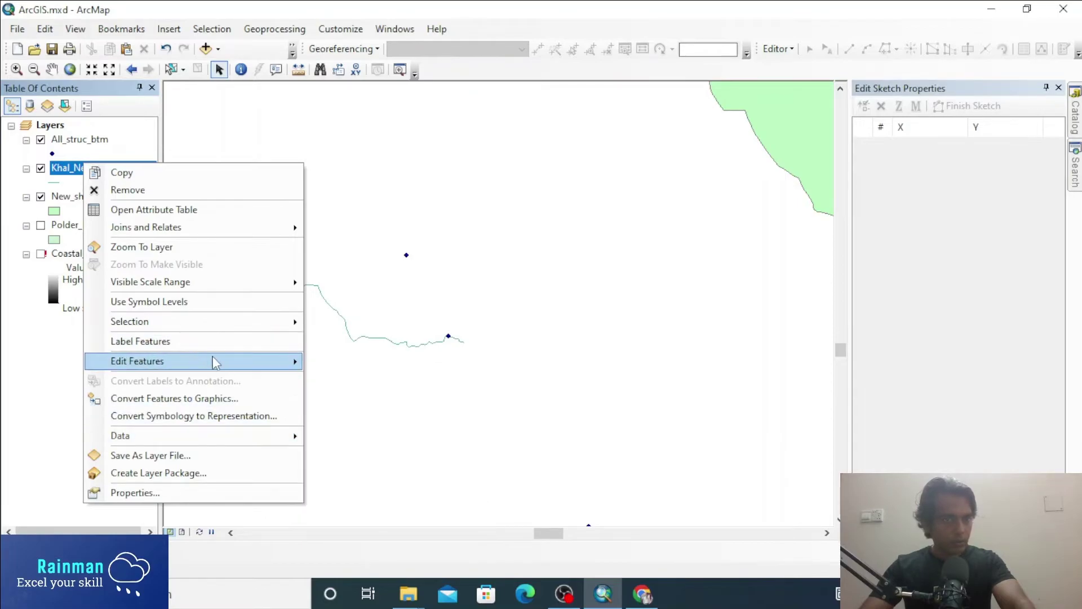
mouse_move(213, 361)
click(384, 364)
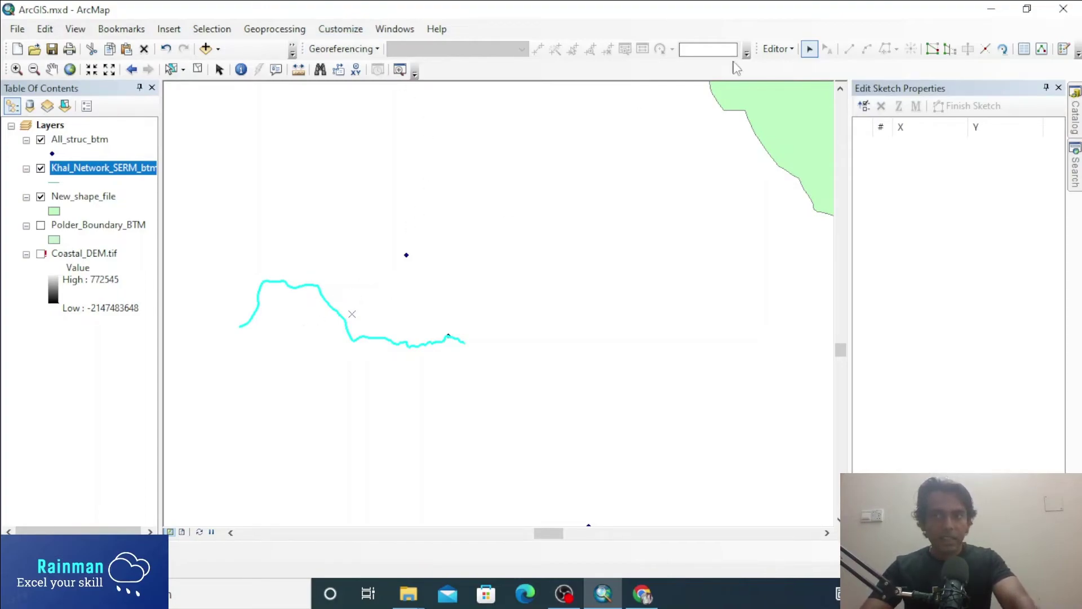
Split the isolated khal line near its middle bend with the Split Tool and select its western part
click(986, 49)
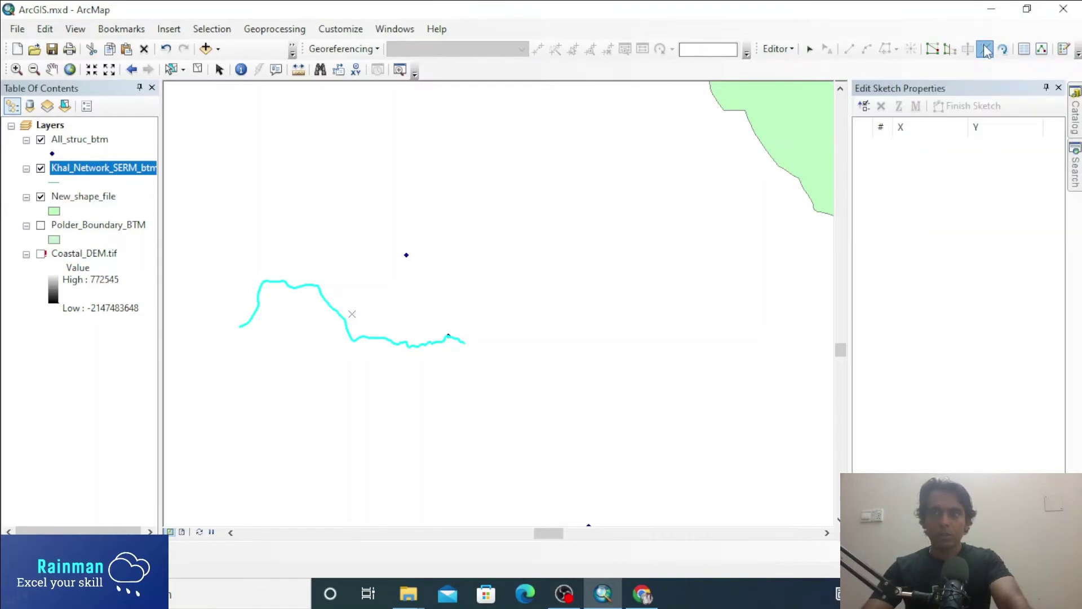
click(338, 314)
drag(305, 246, 281, 316)
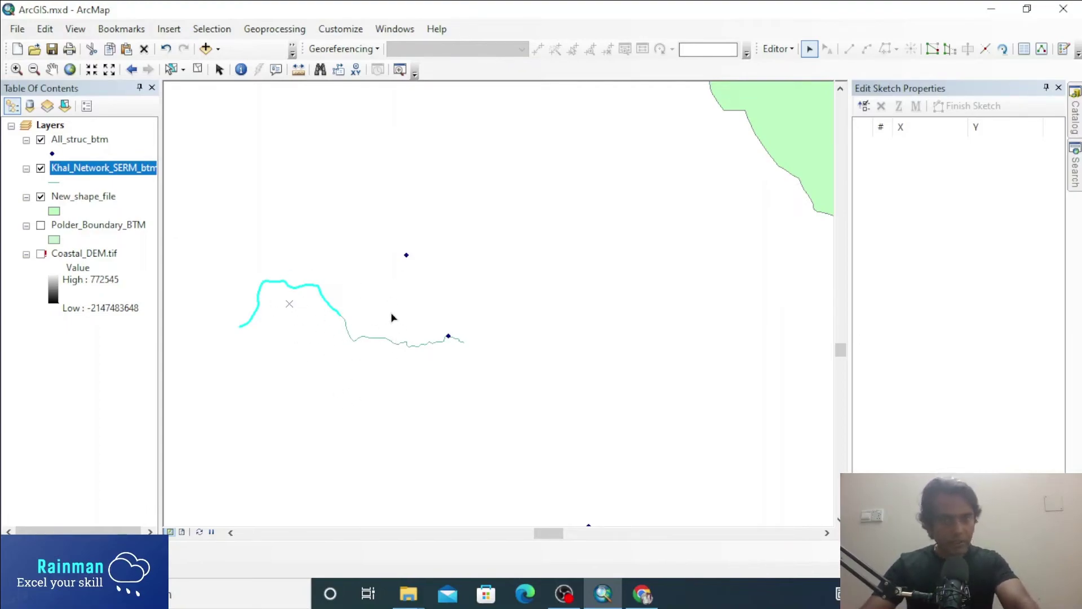
Check that the khal line is split by selecting its western part and its eastern part separately
click(353, 283)
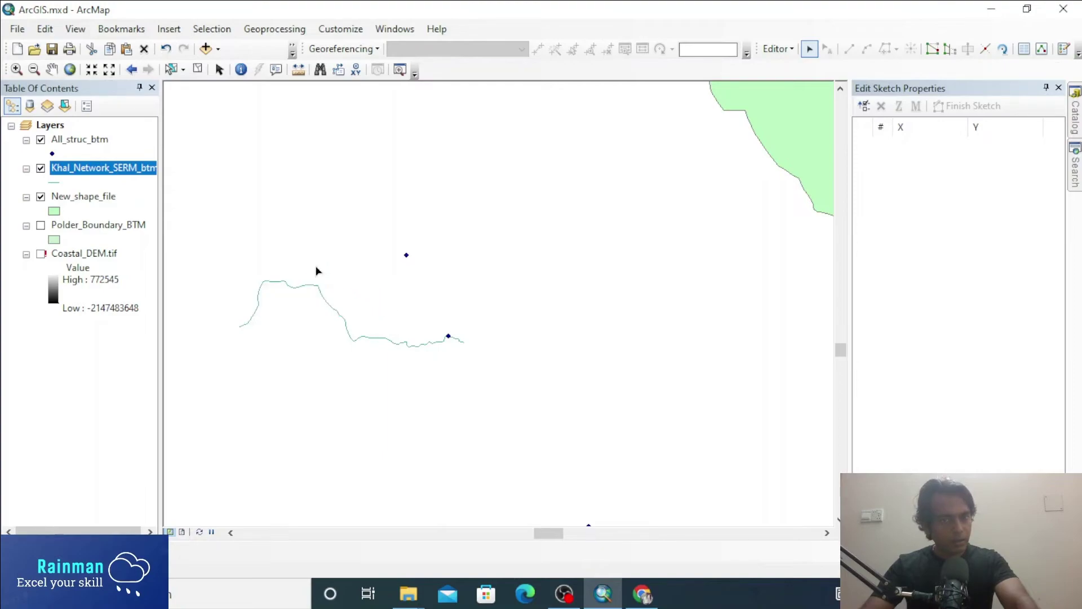
drag(315, 271, 276, 311)
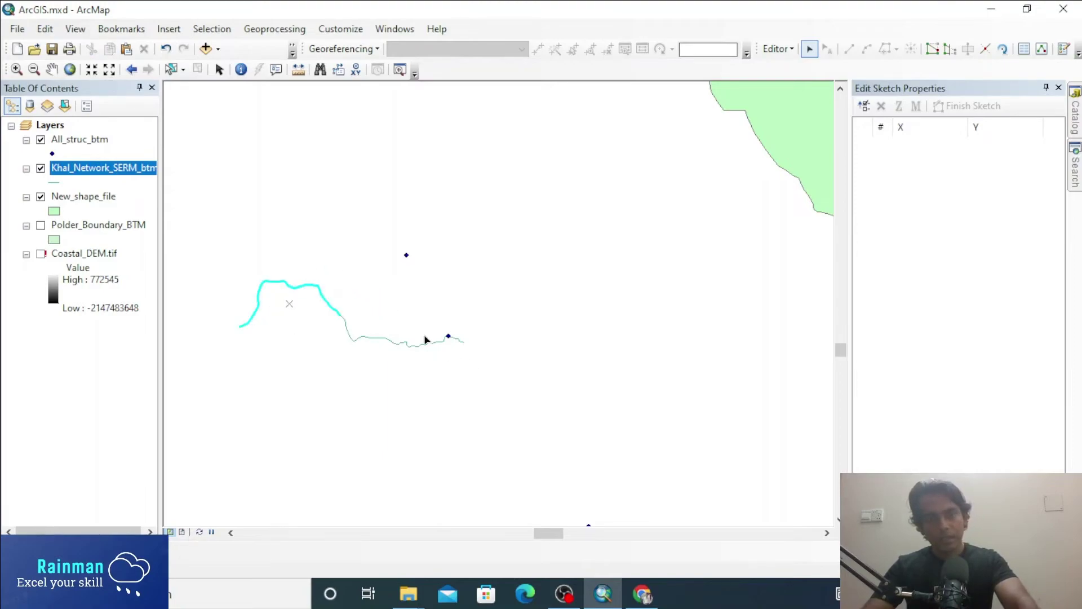
click(399, 350)
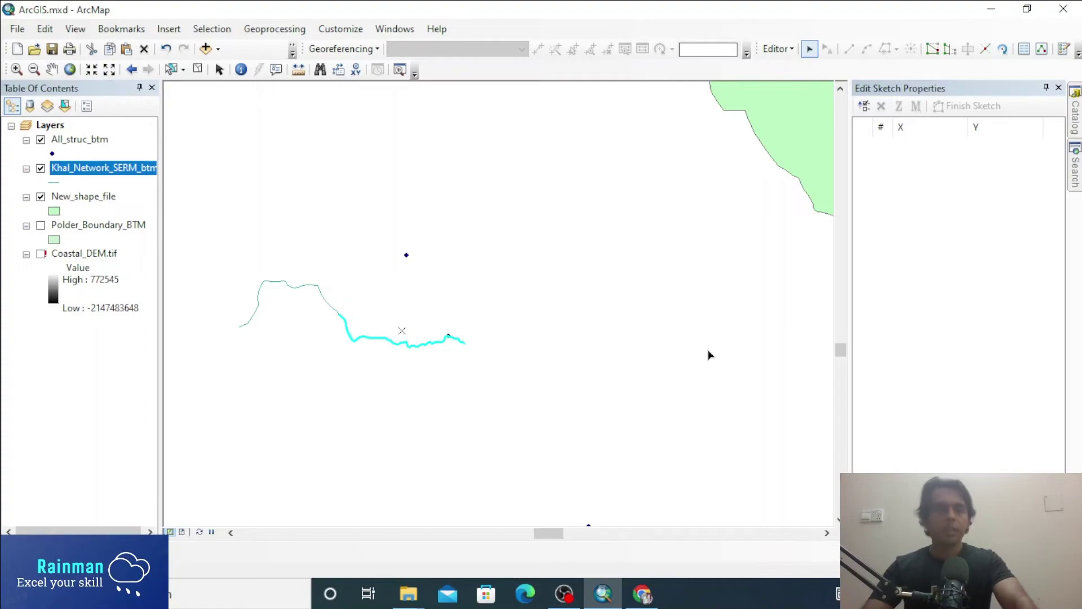
Create a buffer at distance 100 around the western part of the split khal line, using the Khal_Network_SERM_btm template
click(241, 331)
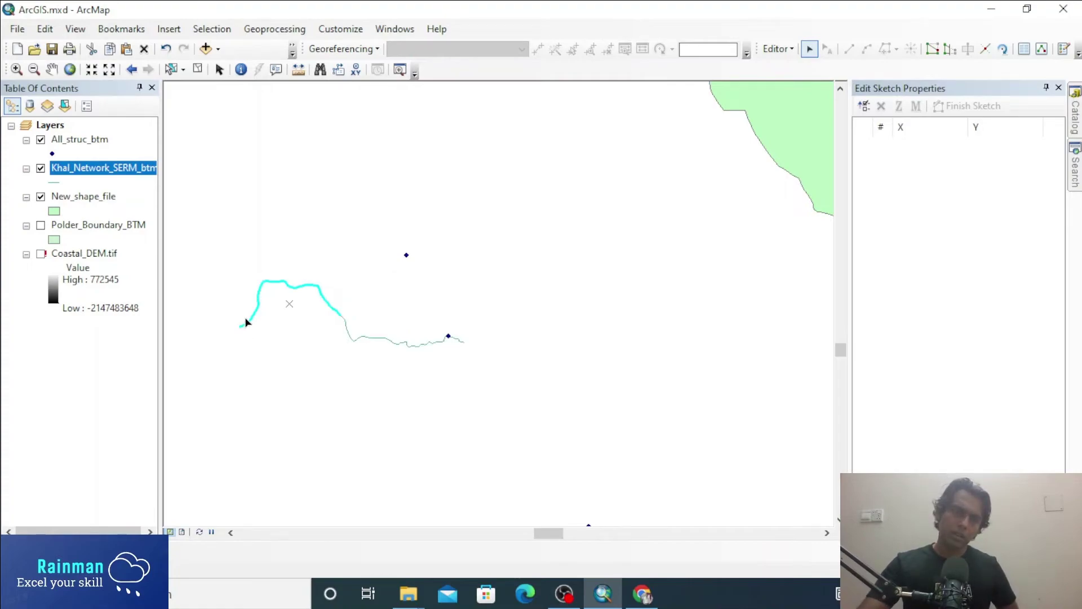
click(776, 49)
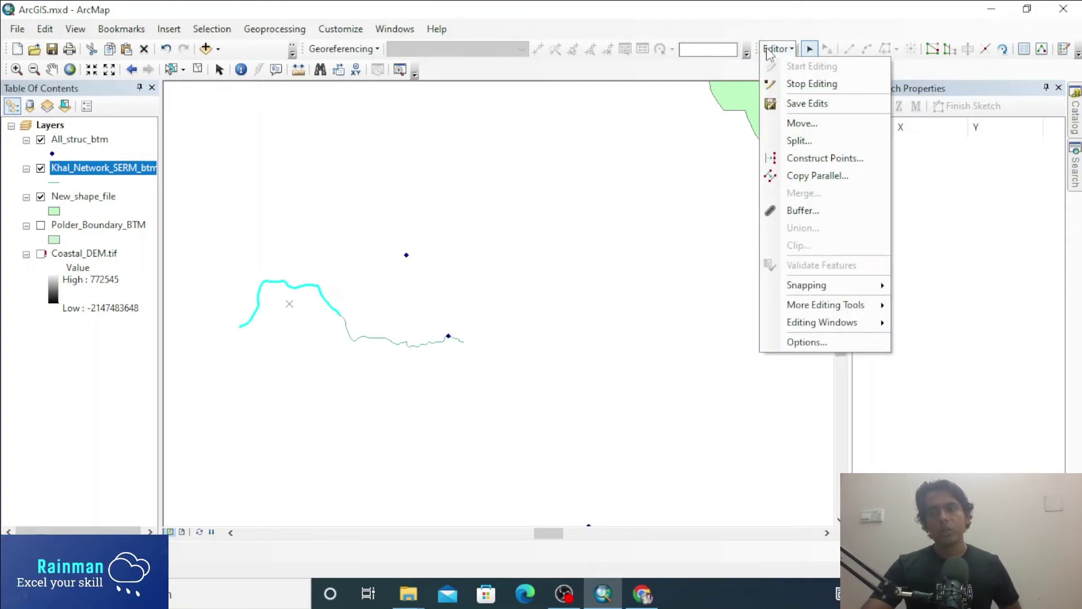
click(802, 211)
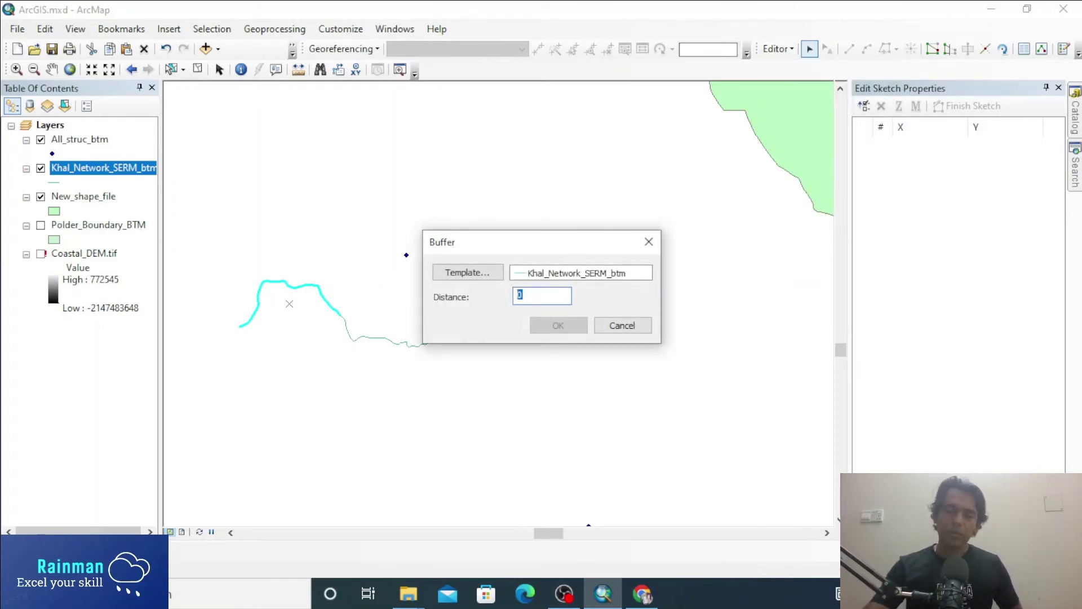
text(100)
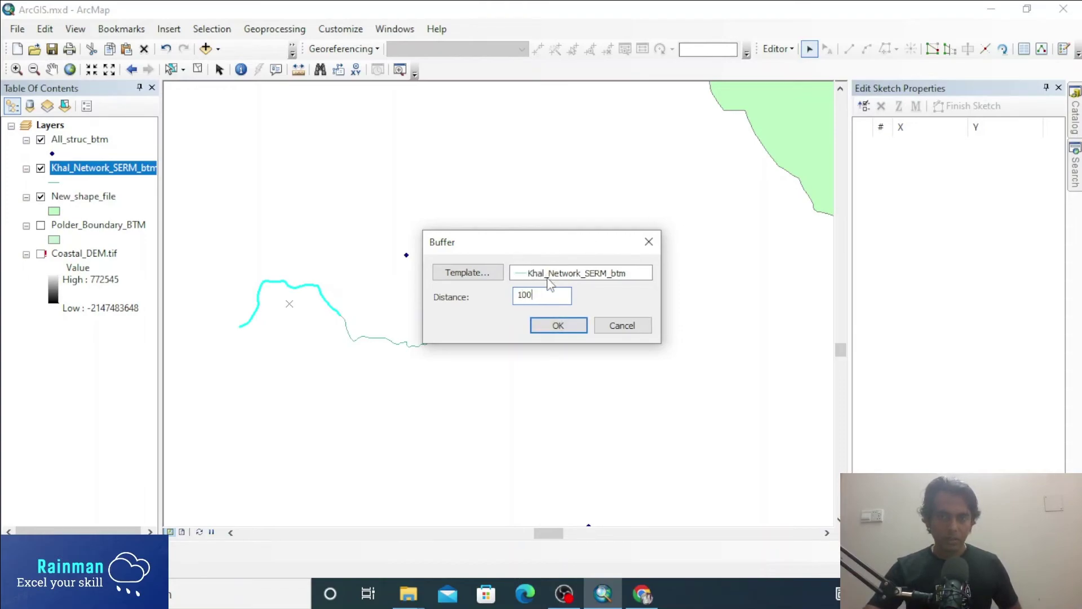
click(547, 327)
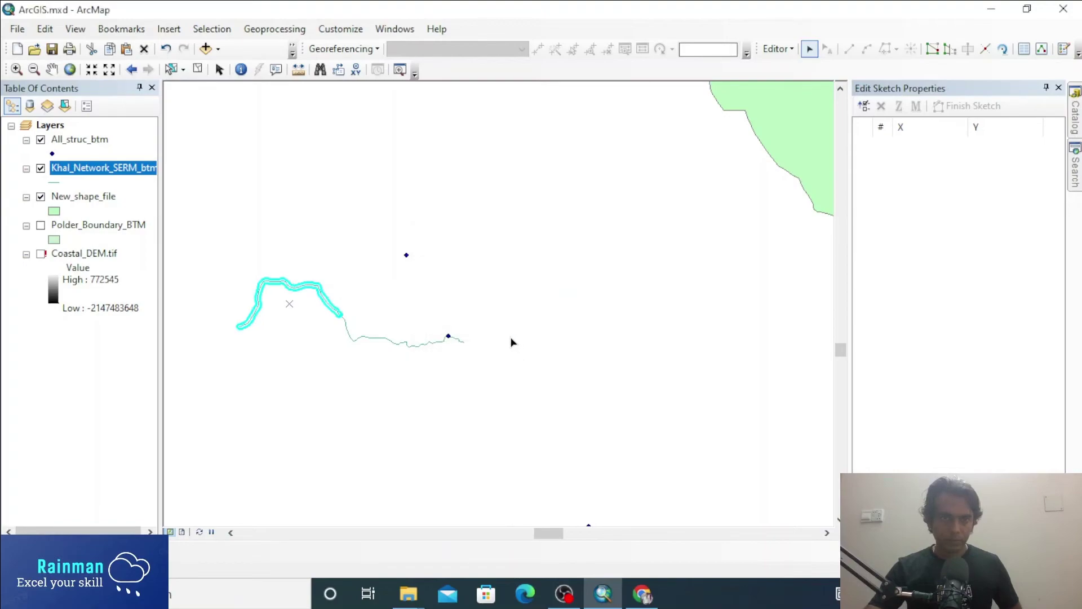
Inspect the buffer outline around the western khal line up close, clearing its selection and selecting it again
scroll(309, 319, down, 2)
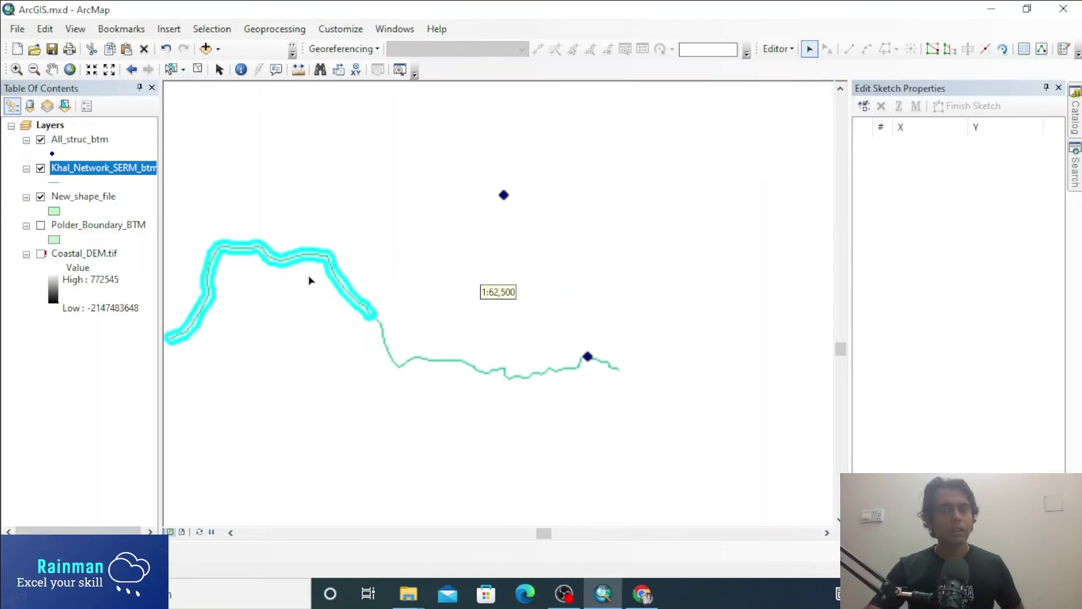
scroll(332, 268, down, 2)
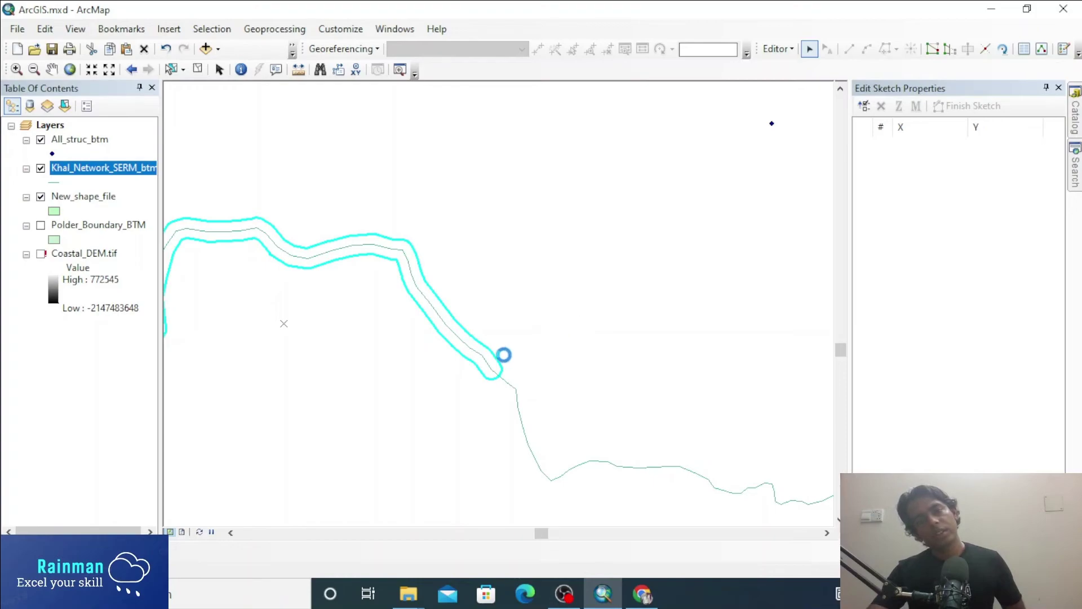
click(504, 359)
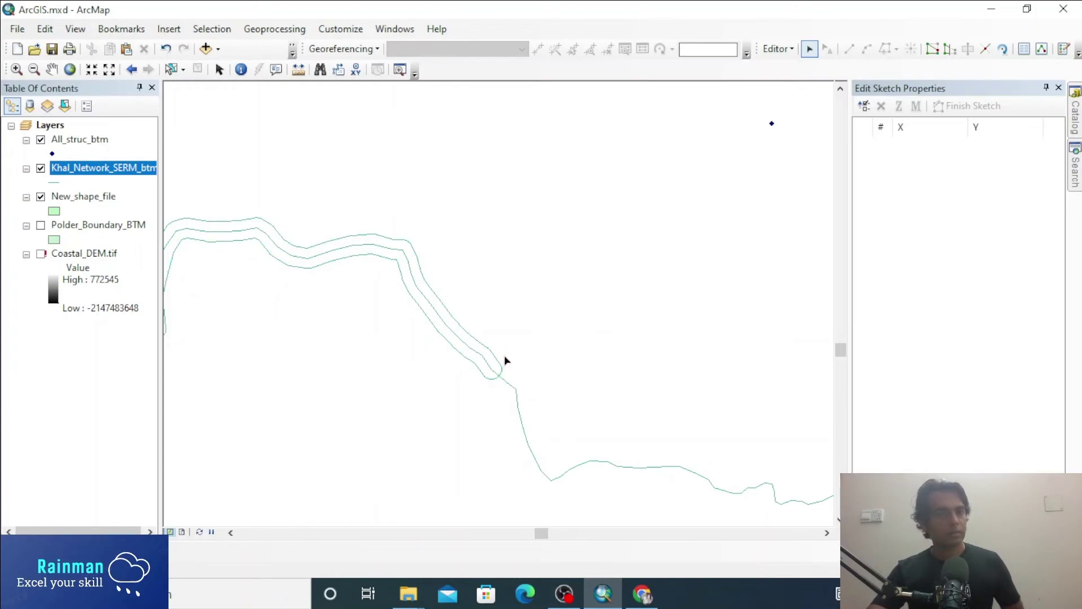
drag(486, 348, 508, 335)
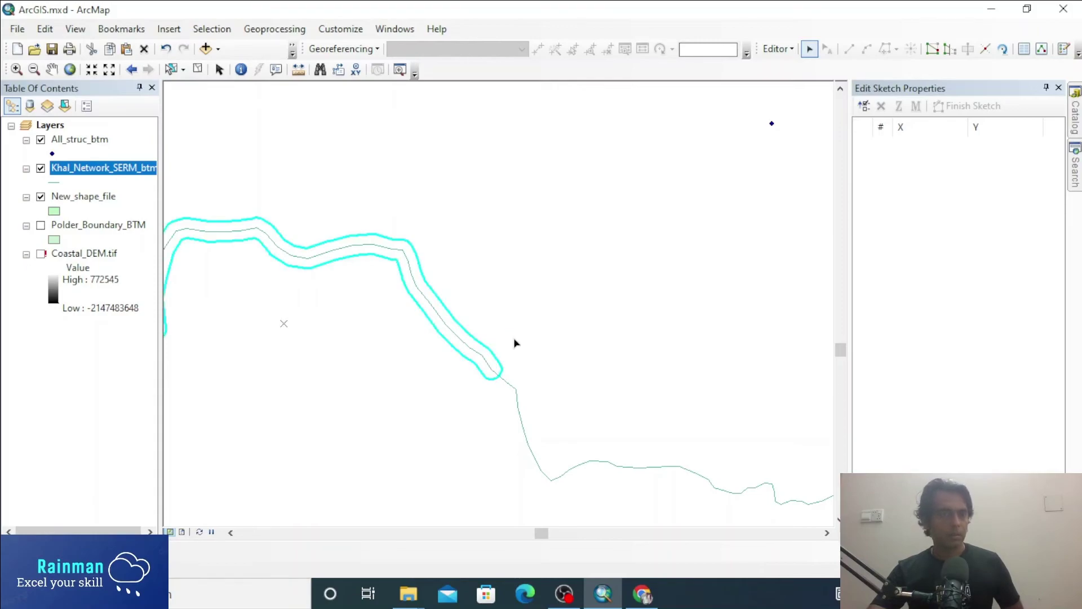
scroll(593, 359, up, 2)
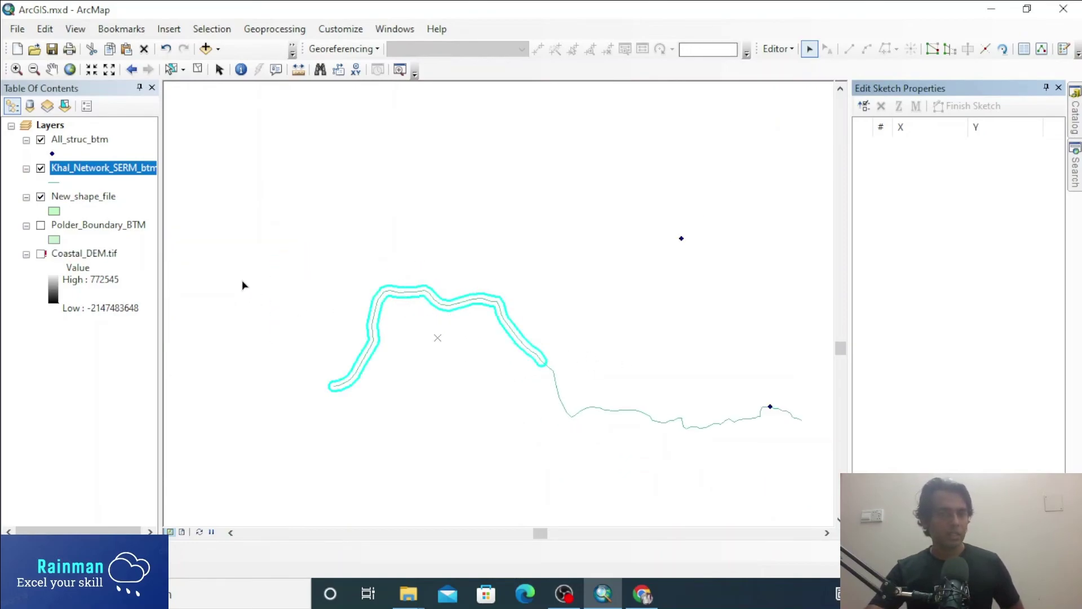
Review the buffer outline's record in the Khal_Network_SERM_btm attribute table by showing only selected records, and close the table
double_click(97, 168)
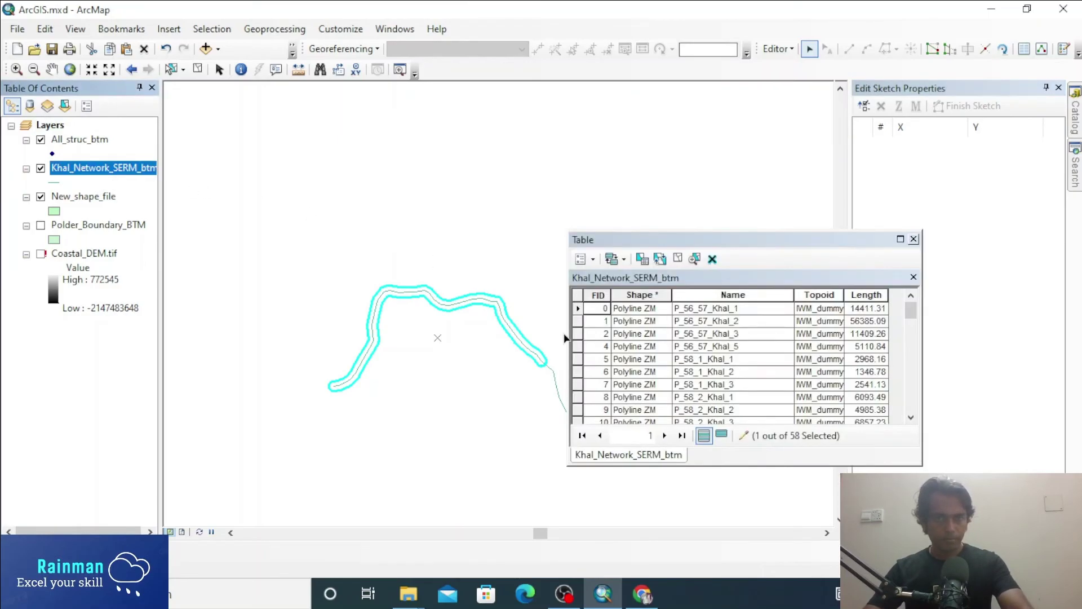
click(721, 435)
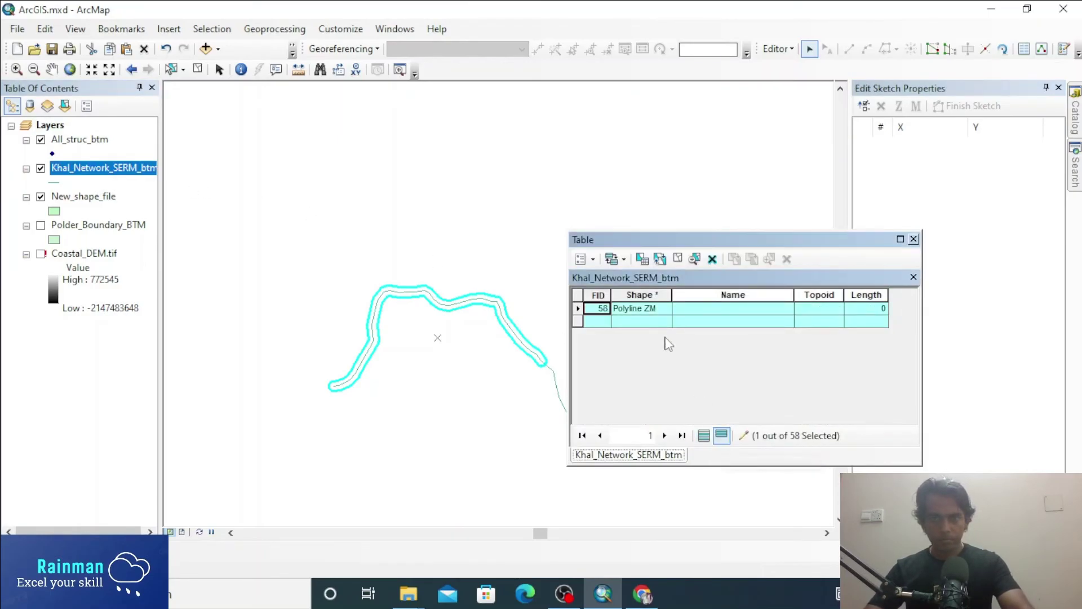
click(578, 308)
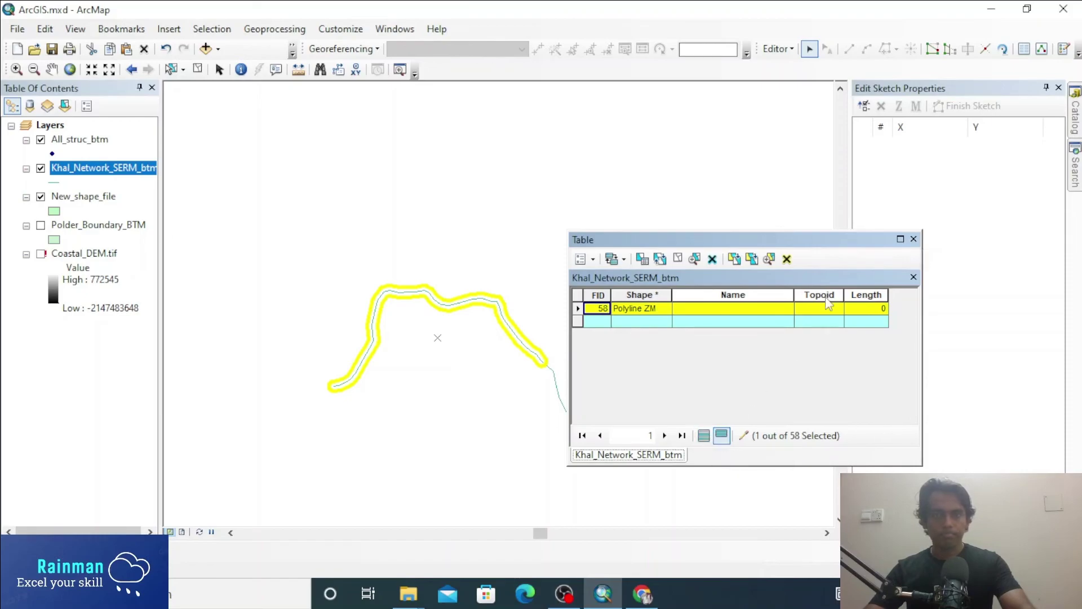
click(704, 435)
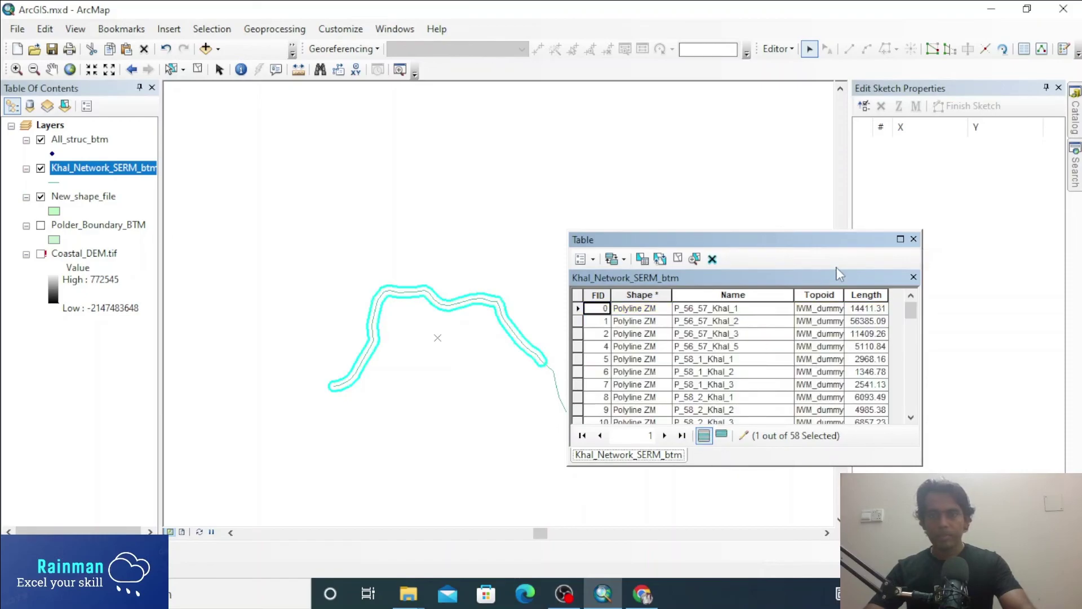
click(915, 238)
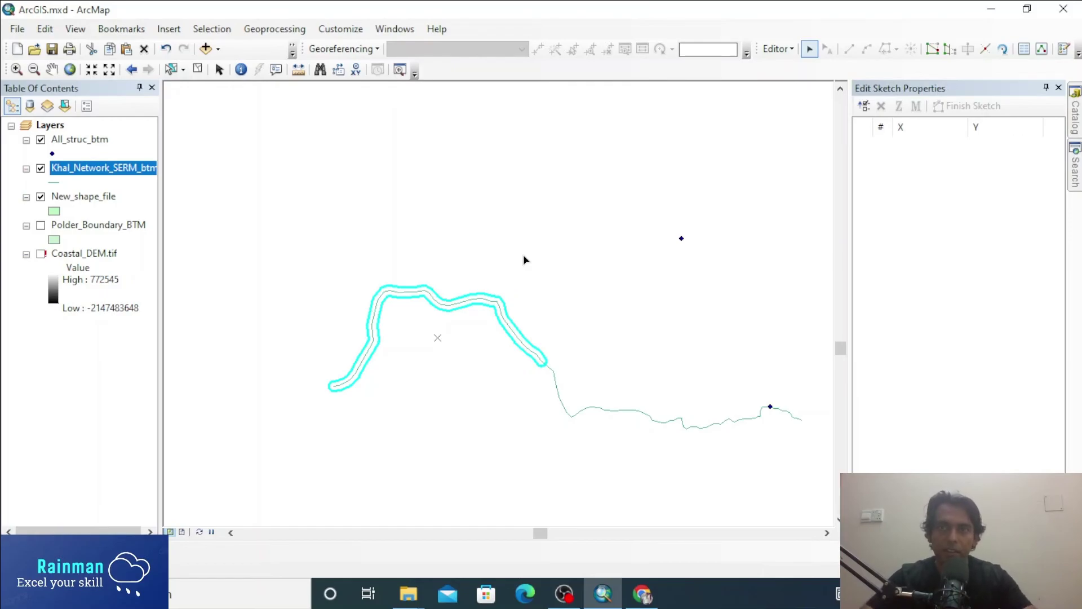
Copy the eastern khal line parallel to itself at distance 100 on the Left side with Mitered corners
click(777, 48)
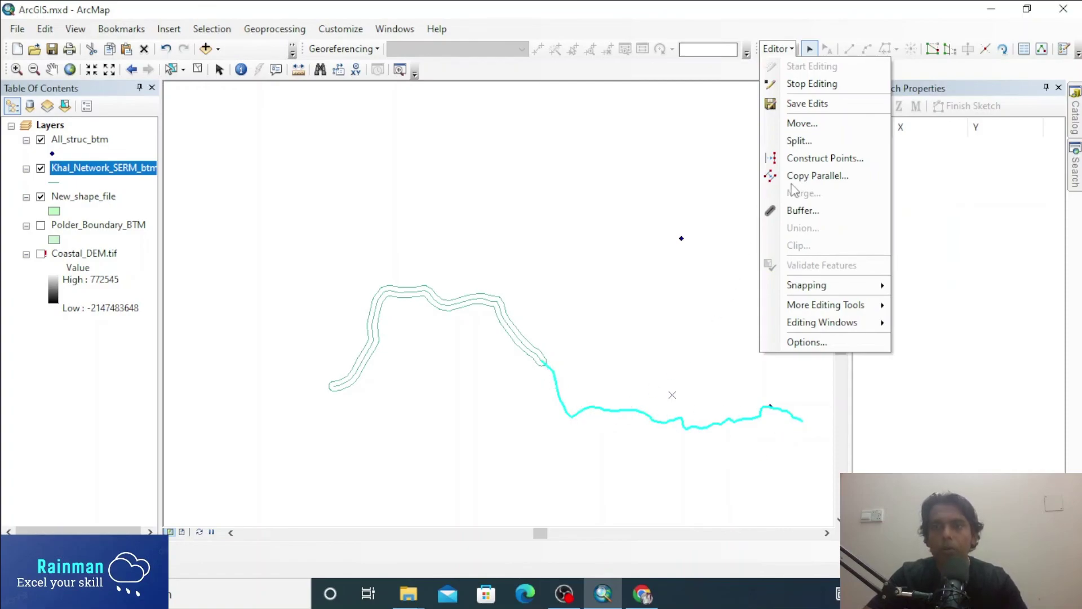
click(817, 177)
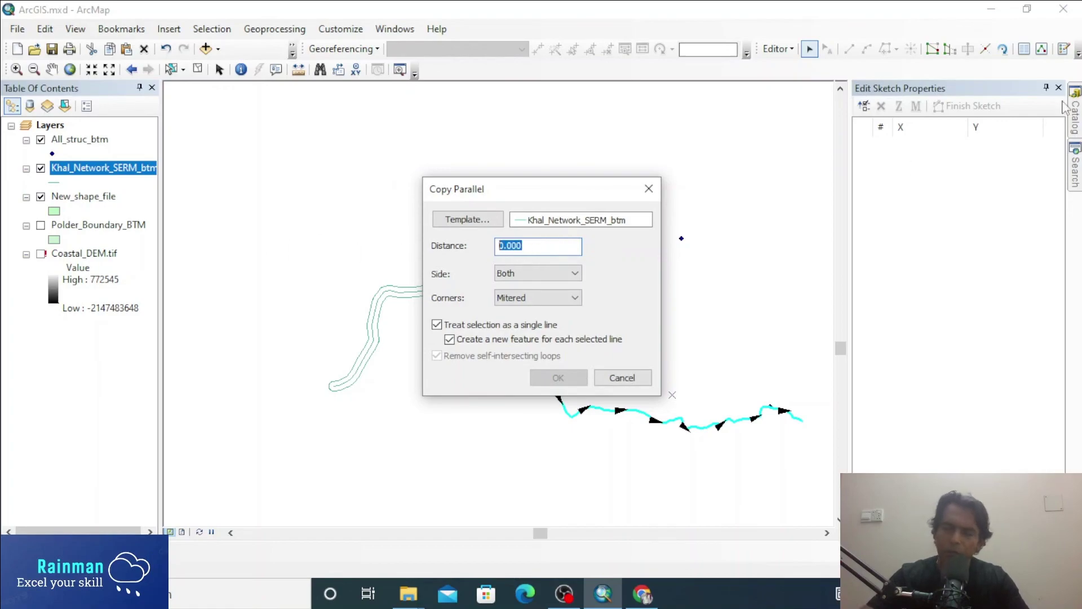
text(100)
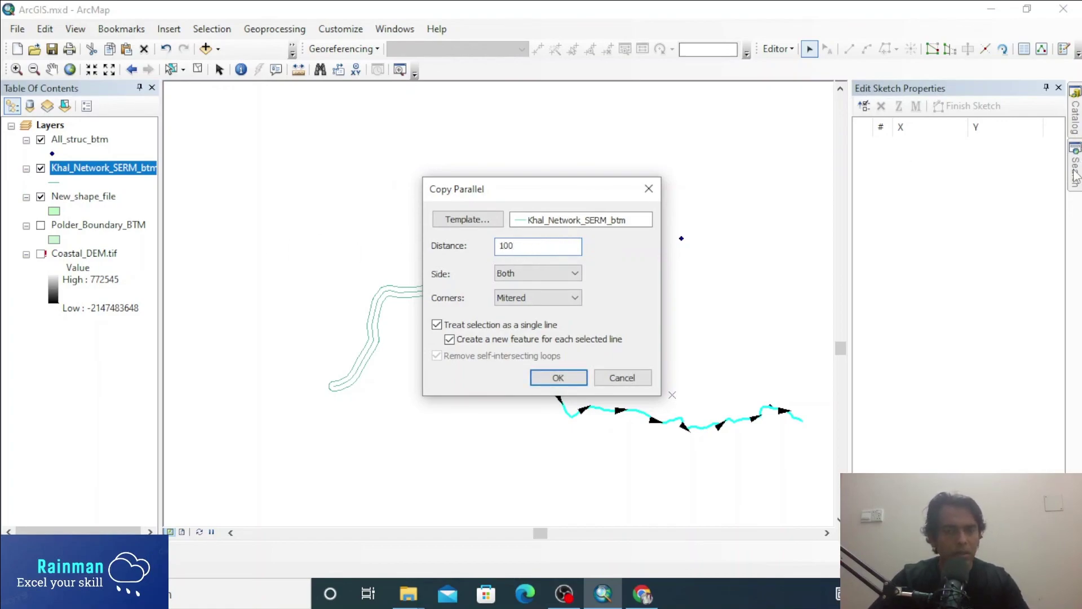
click(548, 276)
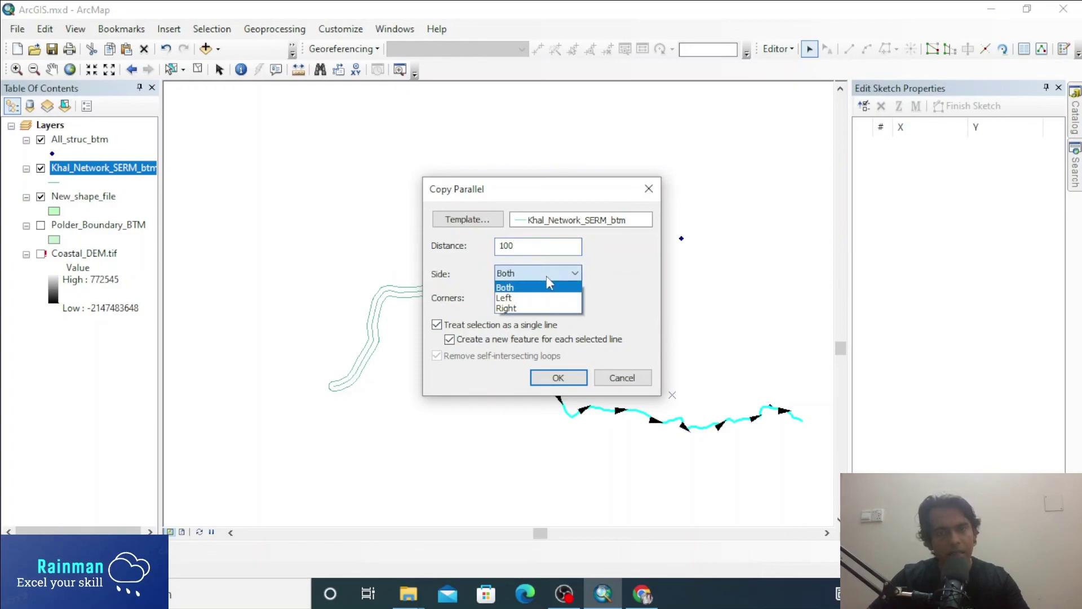
click(504, 298)
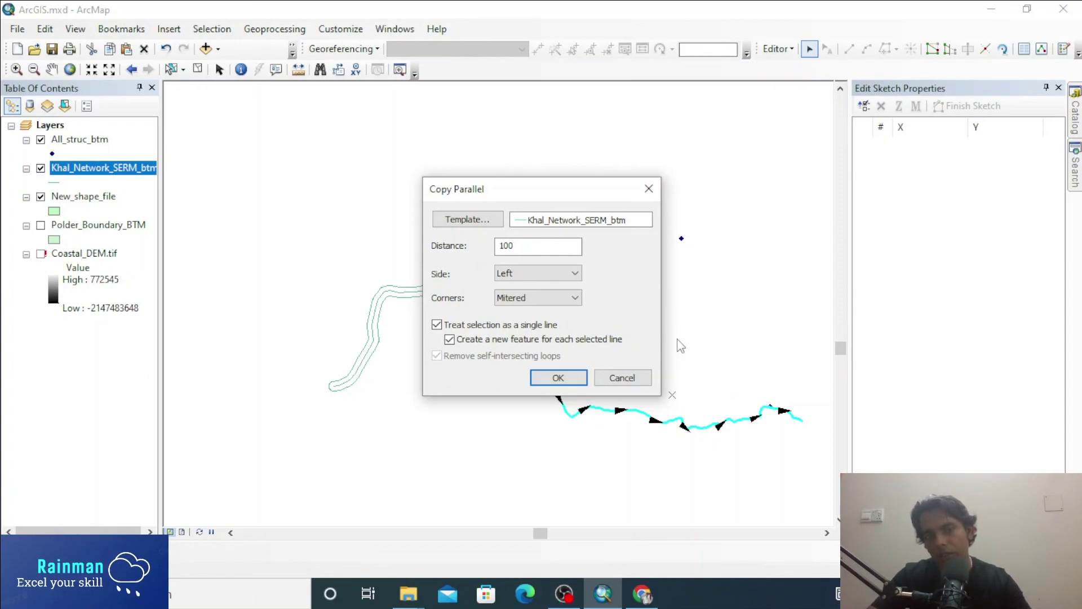
click(559, 378)
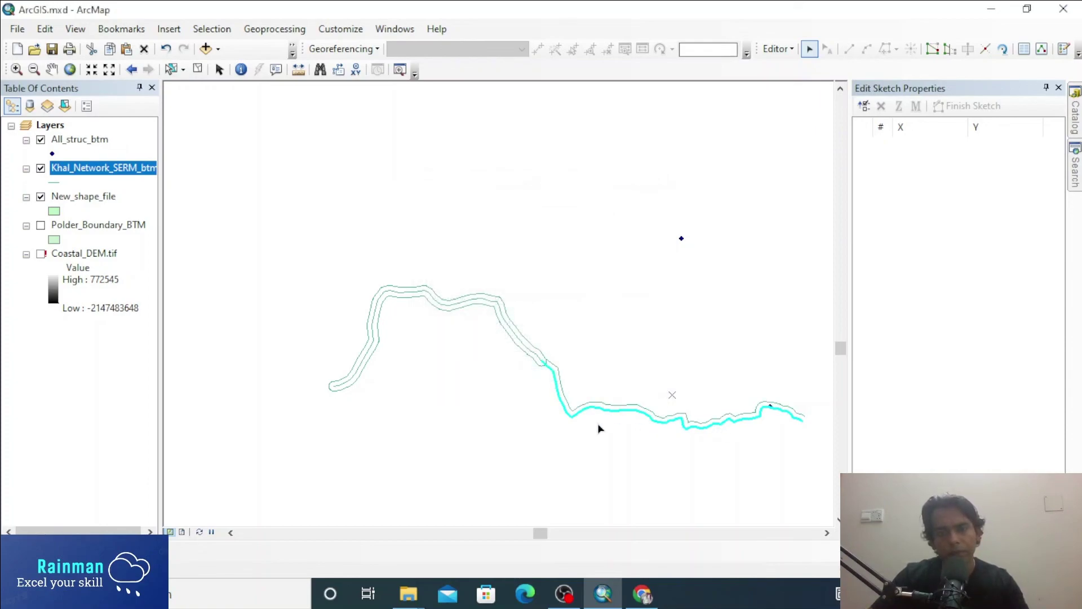